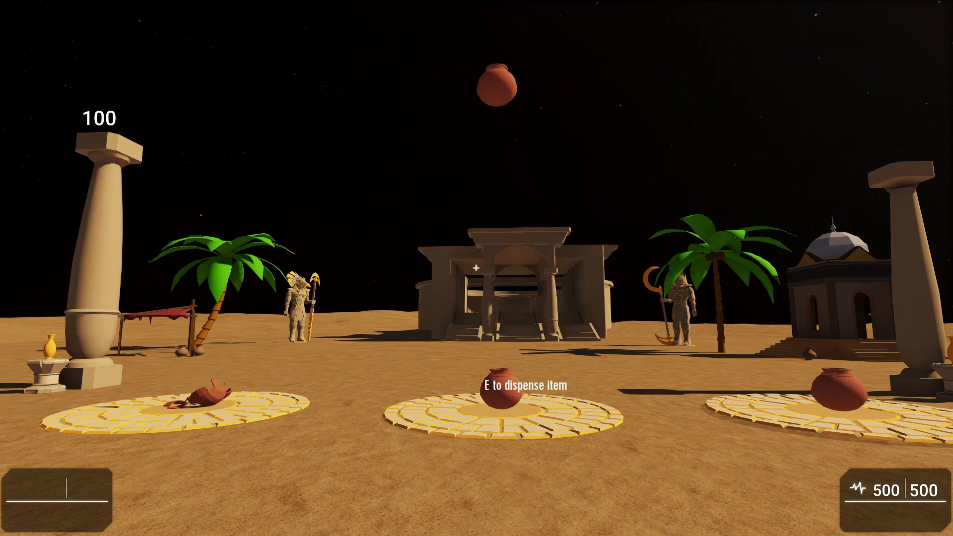
# Play-test the level by dispensing two items from the vendor beneath the moving pot
pyautogui.press('e')
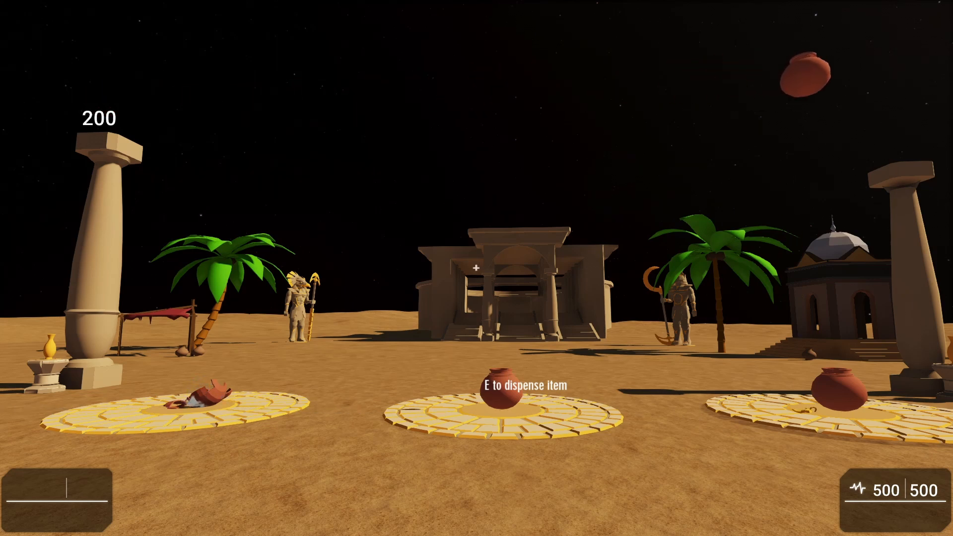
pyautogui.press('e')
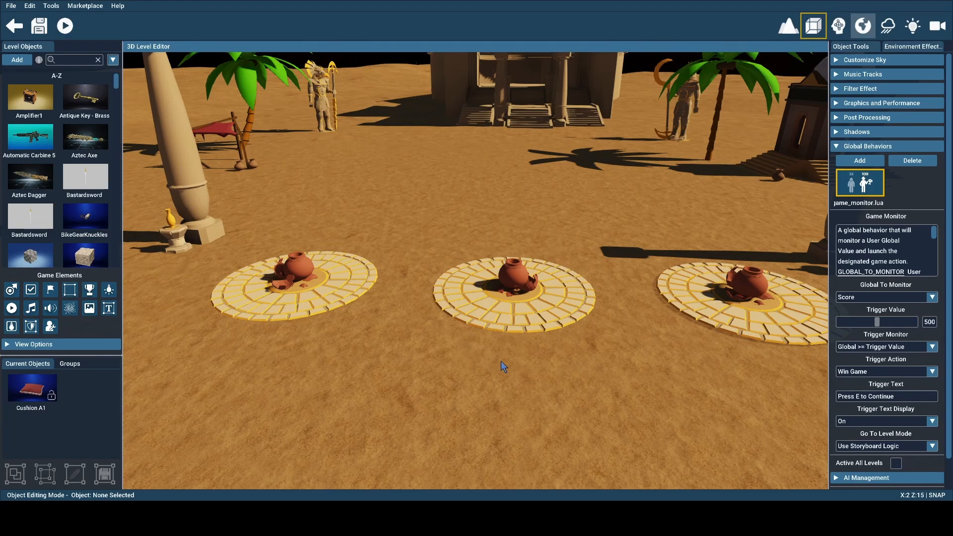
# Turn off material transparency for the grouped selection of Cushion A3, Cushioned Stool2c and Cushion B
pyautogui.moveTo(502, 361); pyautogui.dragTo(541, 361, button='right')
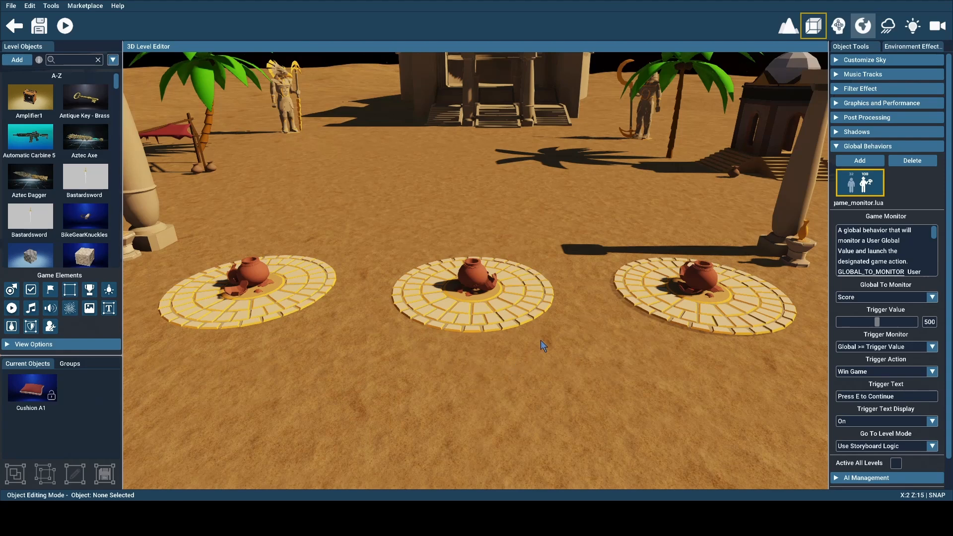
pyautogui.moveTo(612, 233); pyautogui.dragTo(754, 252)
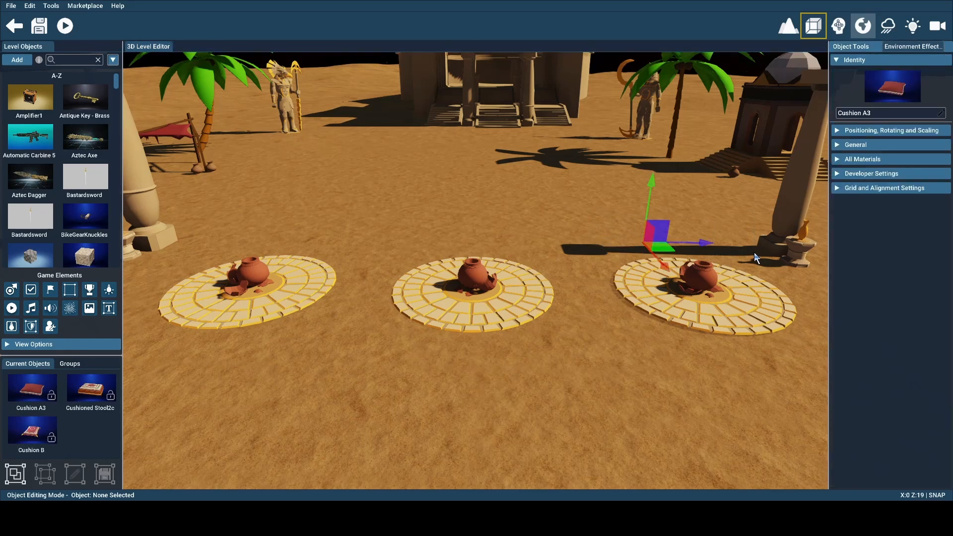
pyautogui.click(838, 159)
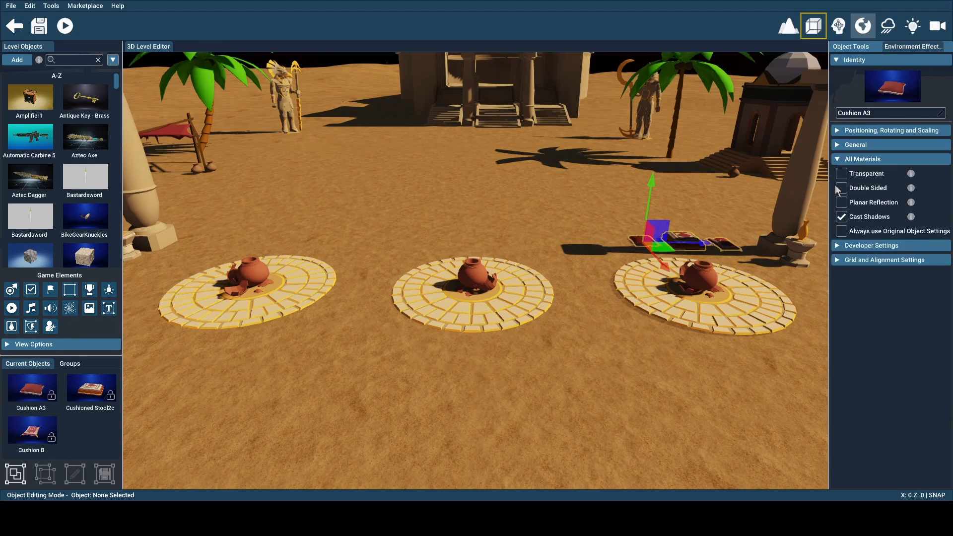
pyautogui.click(600, 294)
# Turn off material transparency for the cushion set behind the middle stone circle: Cushion A2, Cushioned Stool2b and Cushion B
pyautogui.press('d')
pyautogui.moveTo(602, 282); pyautogui.dragTo(629, 248, button='right')
pyautogui.press('w')
pyautogui.press('d')
pyautogui.press('w')
pyautogui.press('s')
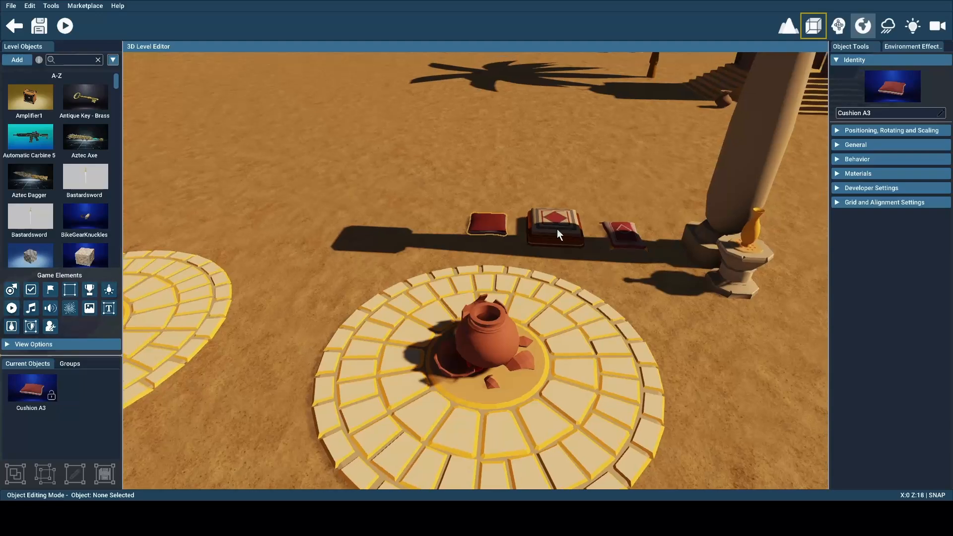
pyautogui.press('s')
pyautogui.press('a')
pyautogui.moveTo(547, 232); pyautogui.dragTo(536, 216, button='right')
pyautogui.moveTo(514, 164); pyautogui.dragTo(650, 207)
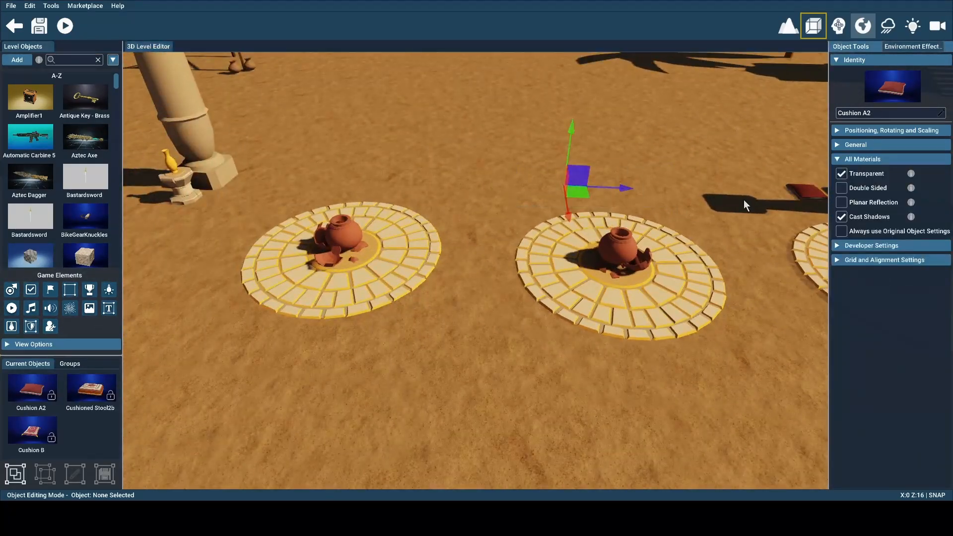
pyautogui.click(841, 174)
# Turn off material transparency for the remaining cushion set: Cushion A1, Cushioned Stool1b and Cushion B
pyautogui.moveTo(297, 152); pyautogui.dragTo(447, 211)
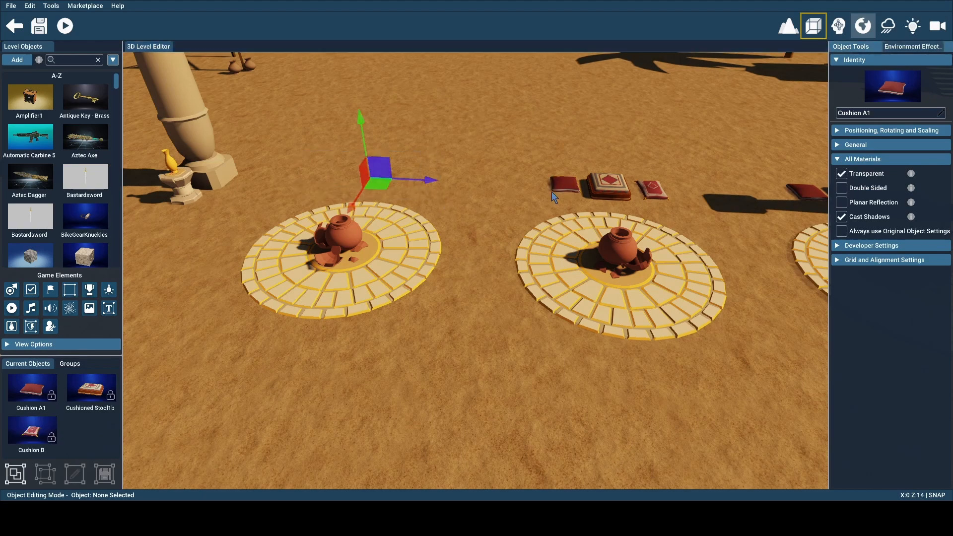
pyautogui.click(841, 174)
pyautogui.click(477, 268)
pyautogui.press('d')
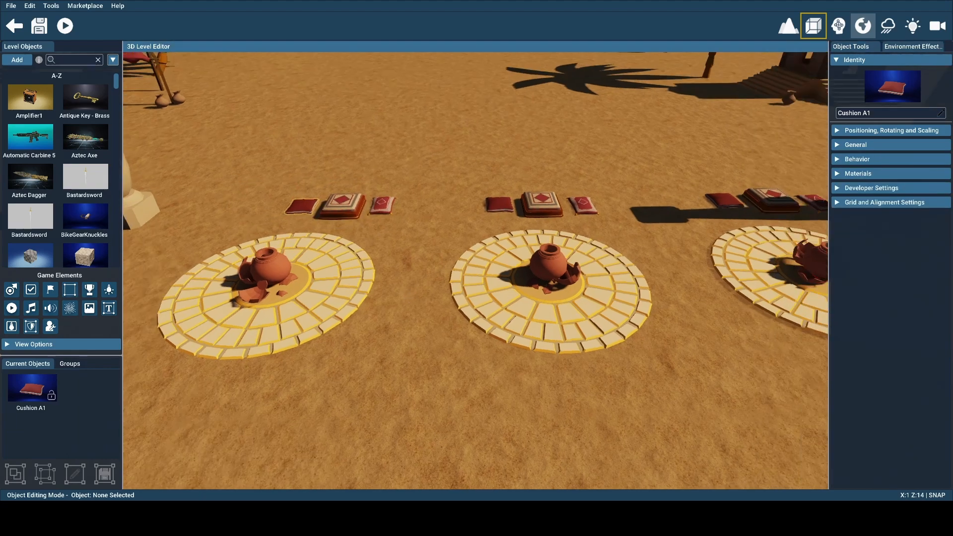
# Examine the material settings of the Cushion B beside the gold urn, including its base color
pyautogui.moveTo(481, 264); pyautogui.dragTo(471, 265, button='right')
pyautogui.scroll(2, 514, 252)
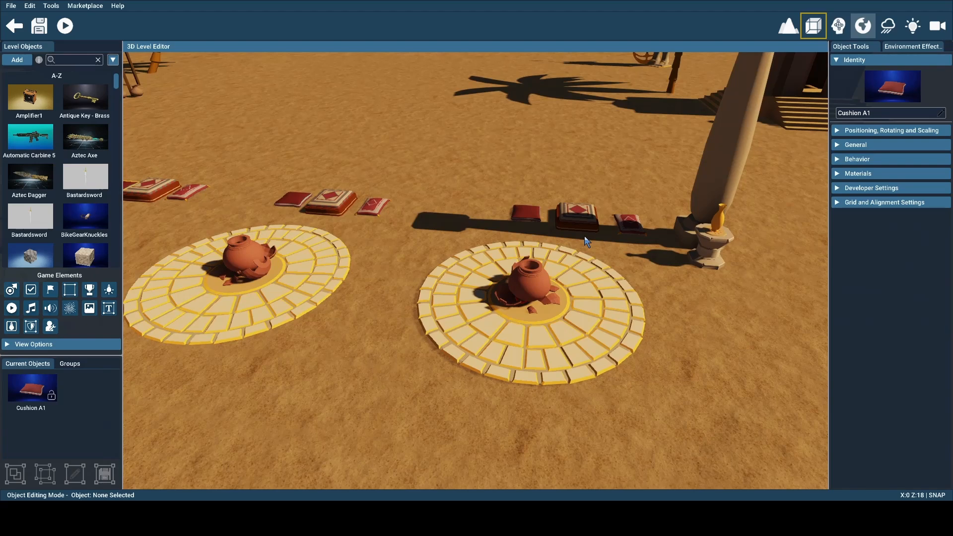
pyautogui.click(628, 221)
pyautogui.click(837, 173)
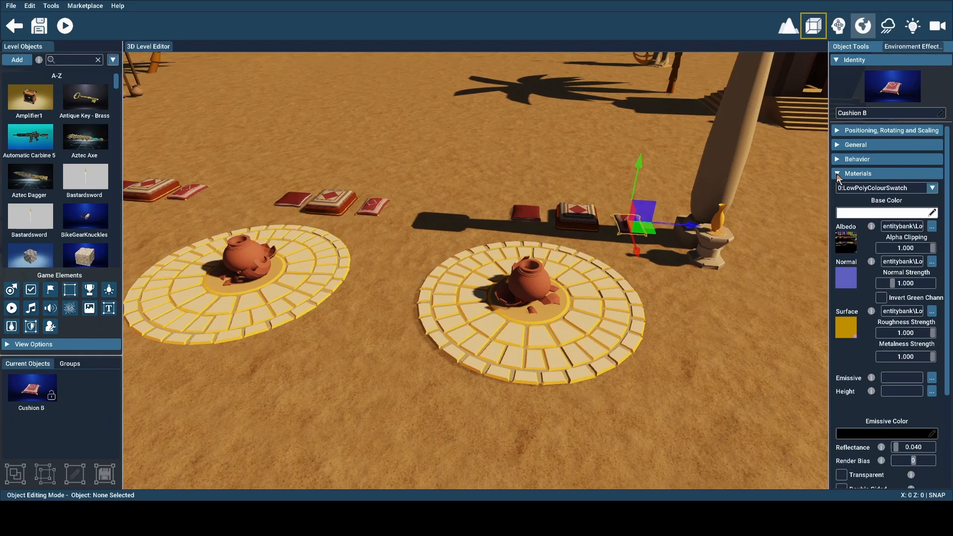
pyautogui.click(873, 213)
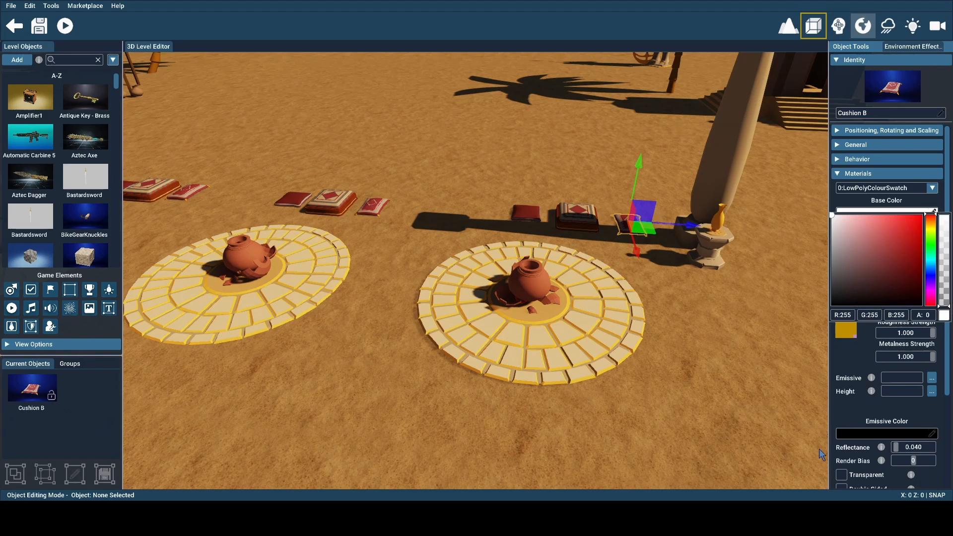
pyautogui.click(844, 474)
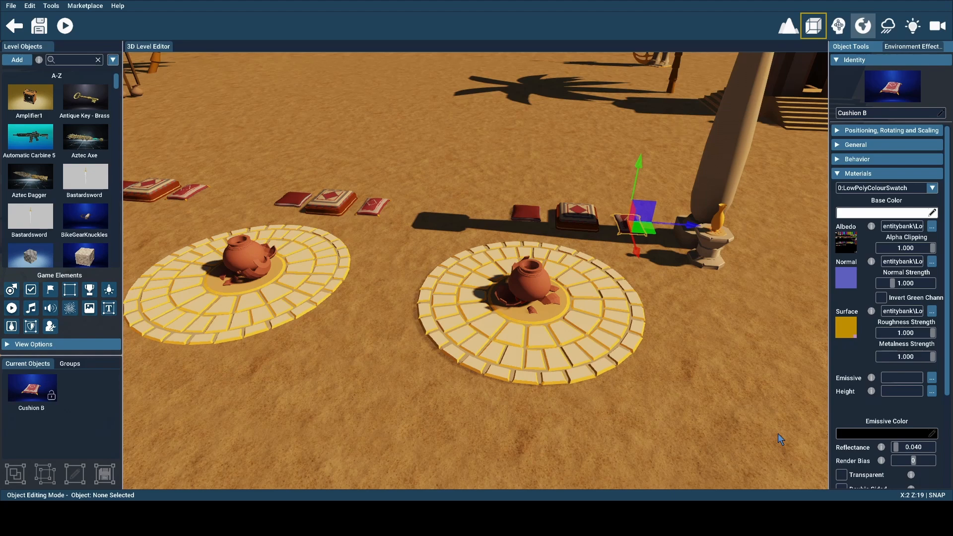
pyautogui.click(672, 285)
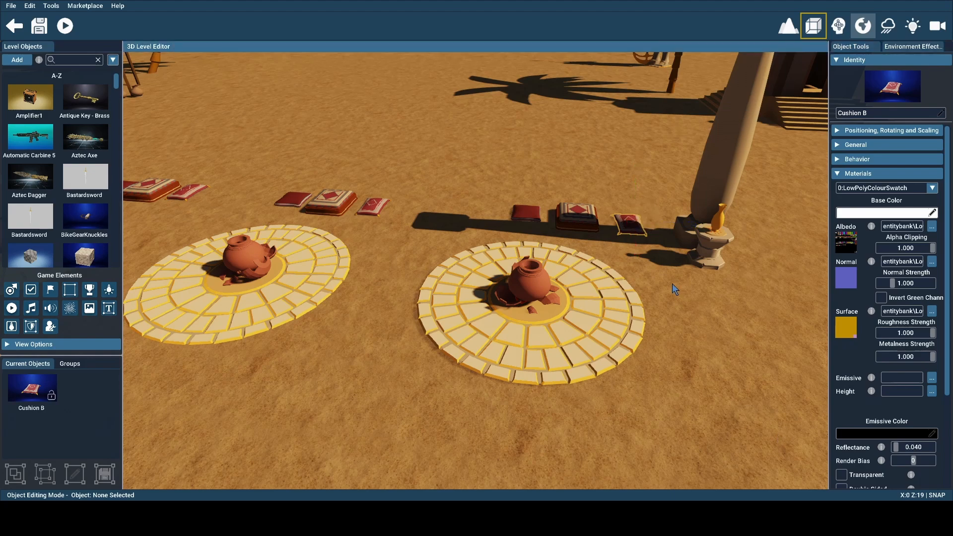
# Review the Particle Toggler behavior of that Cushion B and the logic links between the cushions and the pots
pyautogui.click(628, 226)
pyautogui.click(844, 174)
pyautogui.click(844, 160)
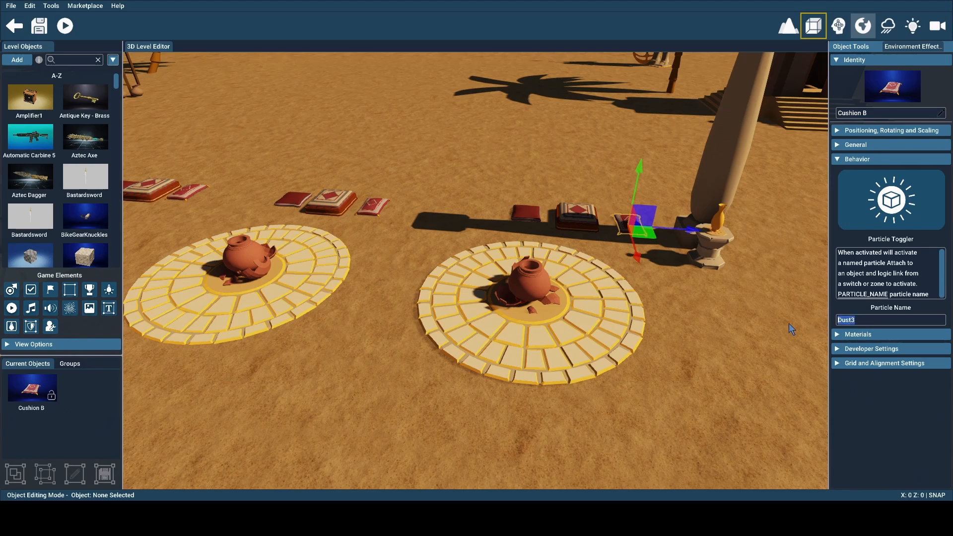
pyautogui.click(772, 353)
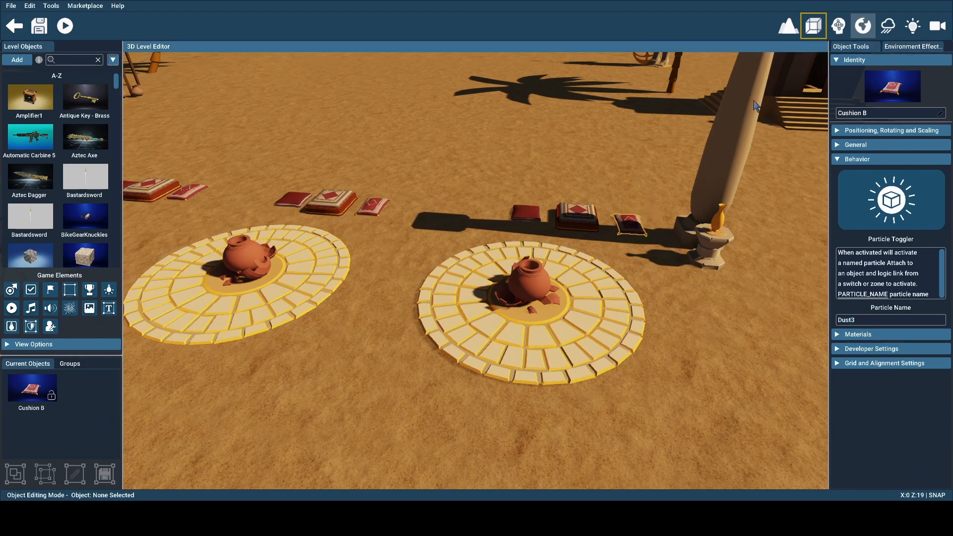
pyautogui.click(838, 25)
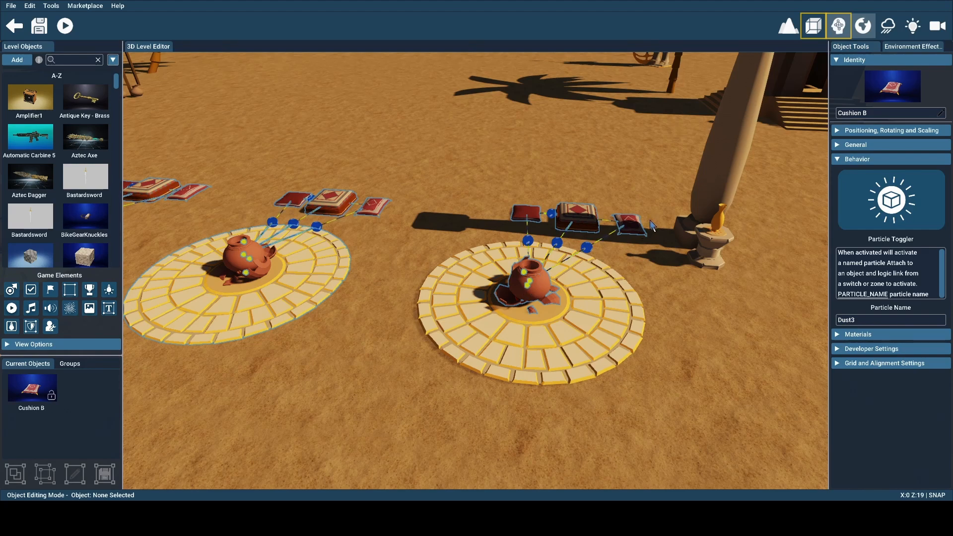
pyautogui.click(838, 25)
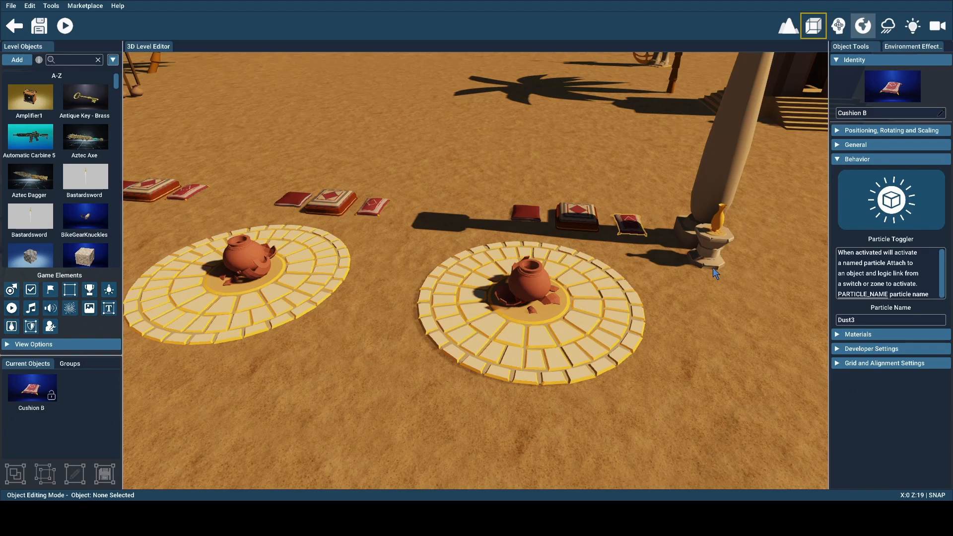
# Turn off material transparency for the hidden box01 above the player start marker
pyautogui.press('w')
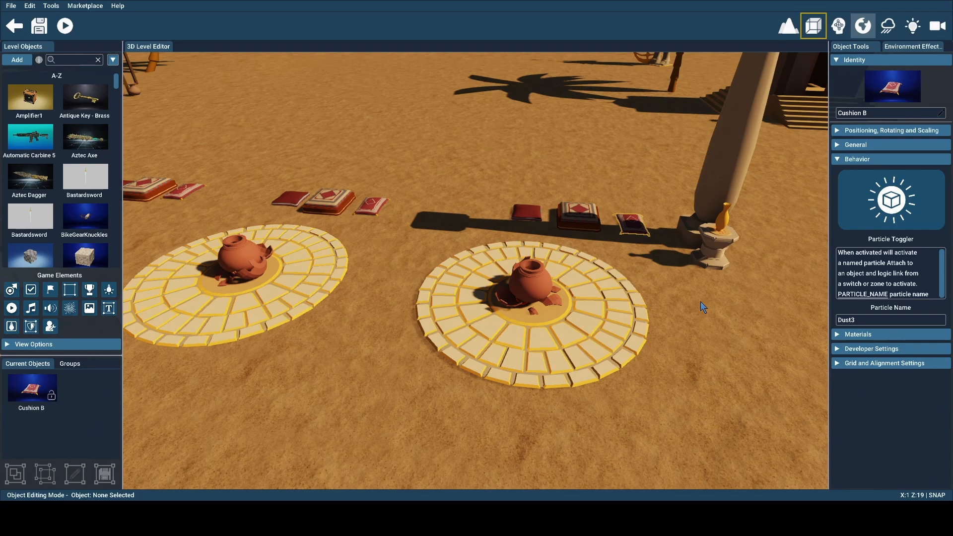
pyautogui.moveTo(704, 303)
pyautogui.mouseDown(button='right')
pyautogui.moveTo(566, 303)
pyautogui.moveTo(621, 285)
pyautogui.moveTo(703, 304)
pyautogui.mouseUp(button='right')
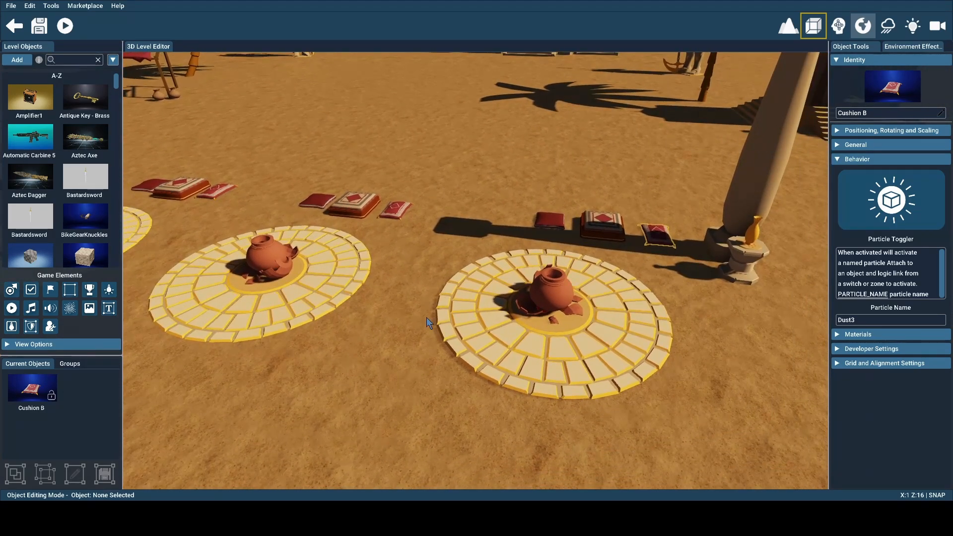
pyautogui.moveTo(412, 315)
pyautogui.mouseDown(button='right')
pyautogui.moveTo(293, 313)
pyautogui.moveTo(394, 350)
pyautogui.mouseUp(button='right')
pyautogui.press('s')
pyautogui.moveTo(354, 344); pyautogui.dragTo(426, 382)
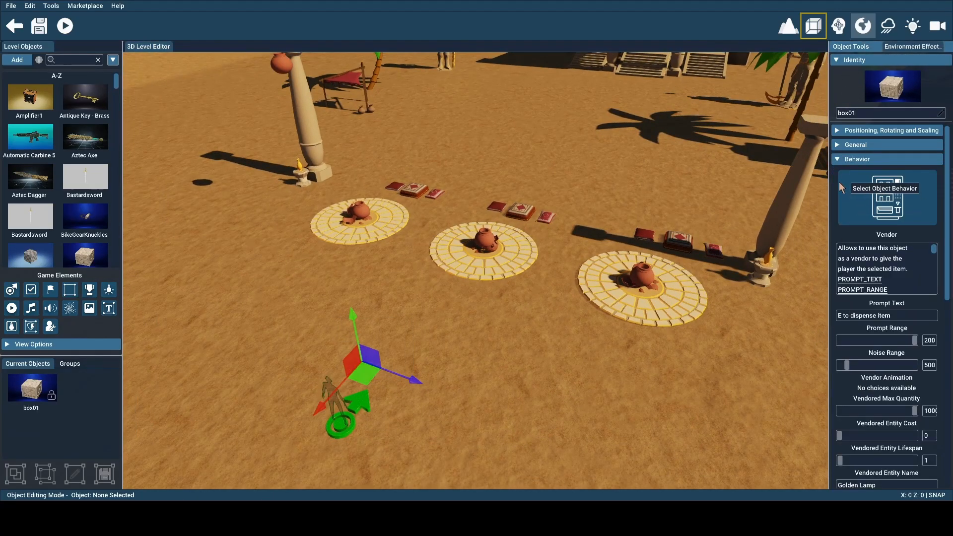
pyautogui.click(837, 163)
pyautogui.click(839, 174)
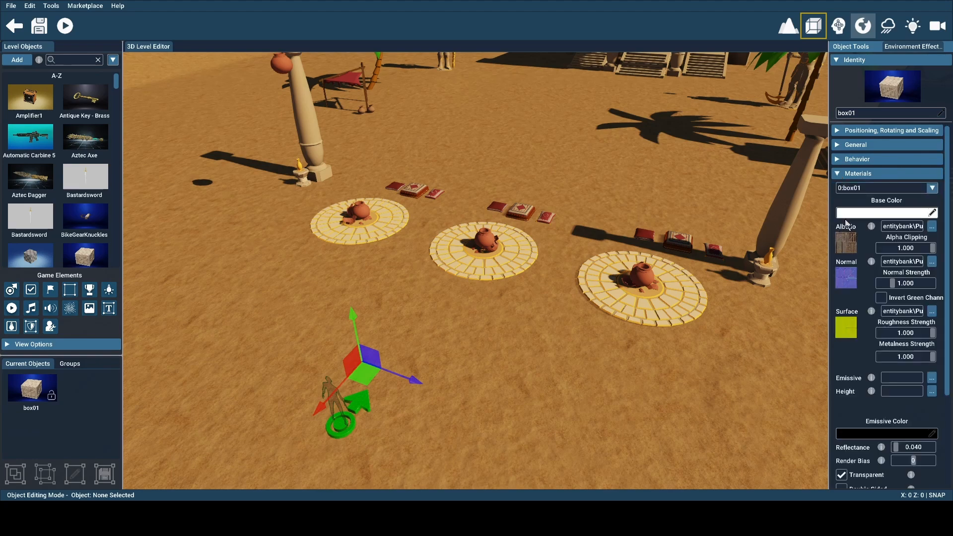
pyautogui.scroll(-3, 843, 346)
pyautogui.click(842, 363)
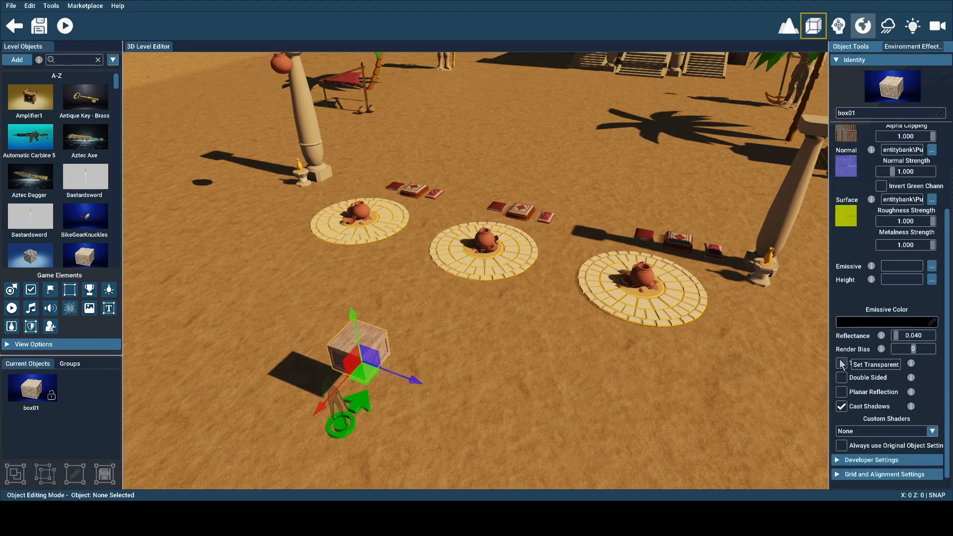
# Review the Vendor behavior settings of box01, including the prompt, vended entity and vending options
pyautogui.moveTo(547, 367)
pyautogui.mouseDown(button='right')
pyautogui.moveTo(610, 367)
pyautogui.moveTo(543, 356)
pyautogui.mouseUp(button='right')
pyautogui.press('a')
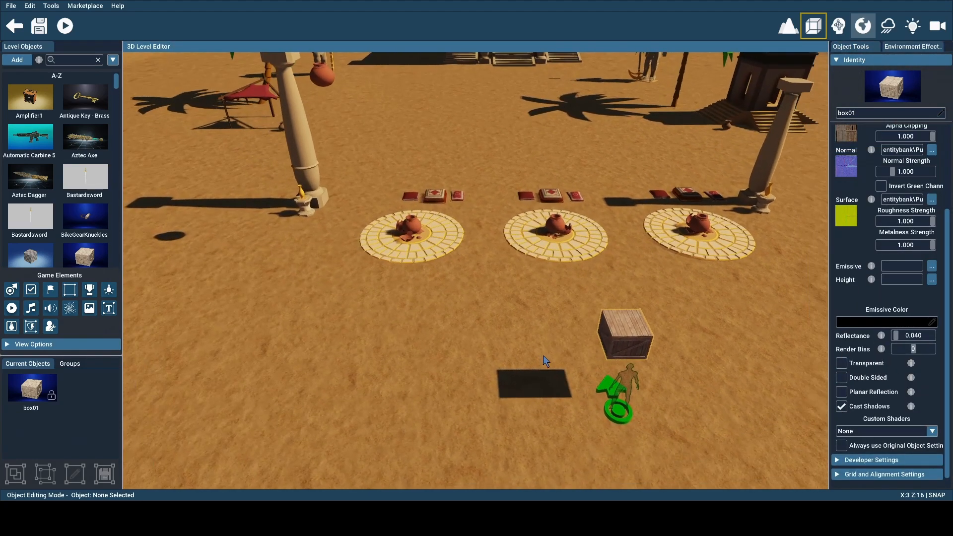
pyautogui.click(617, 326)
pyautogui.scroll(3, 842, 217)
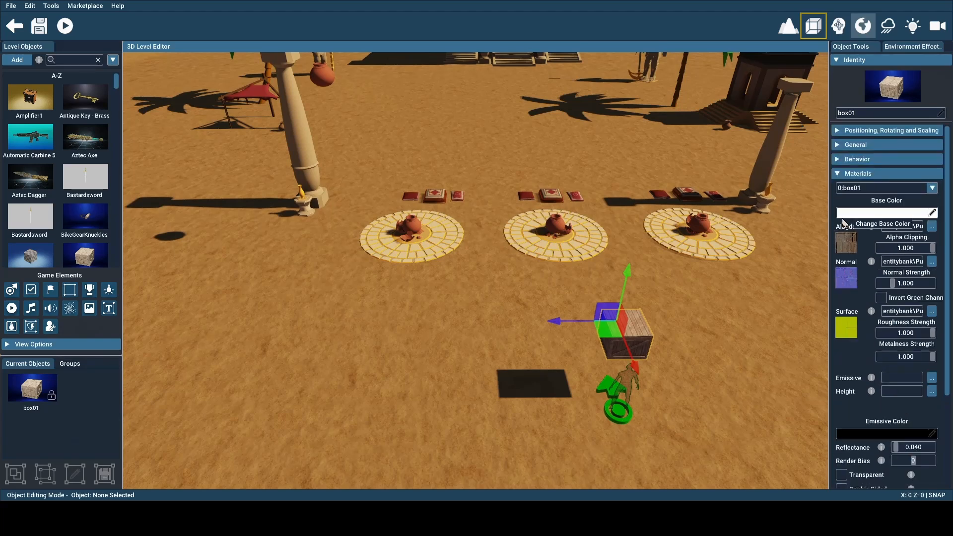
pyautogui.click(839, 173)
pyautogui.click(840, 158)
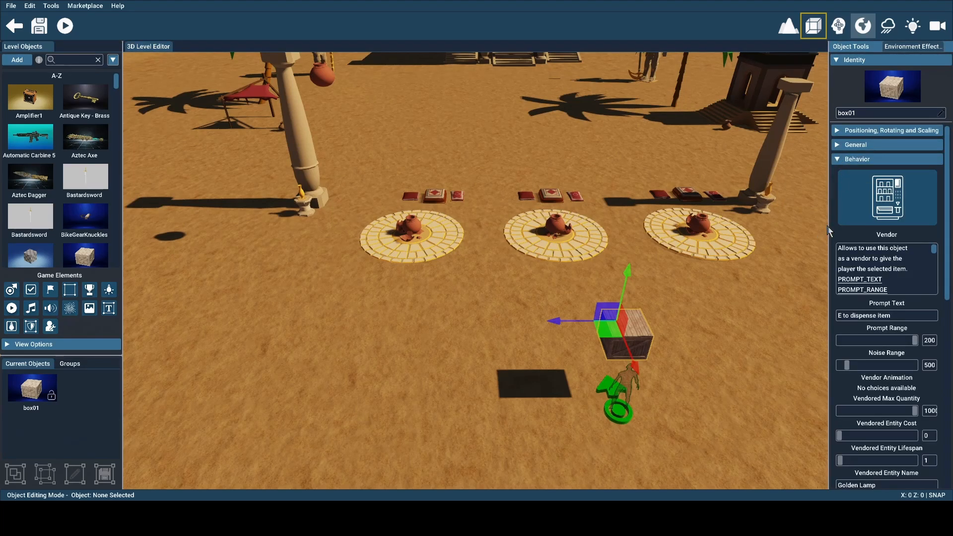
pyautogui.scroll(-3, 833, 224)
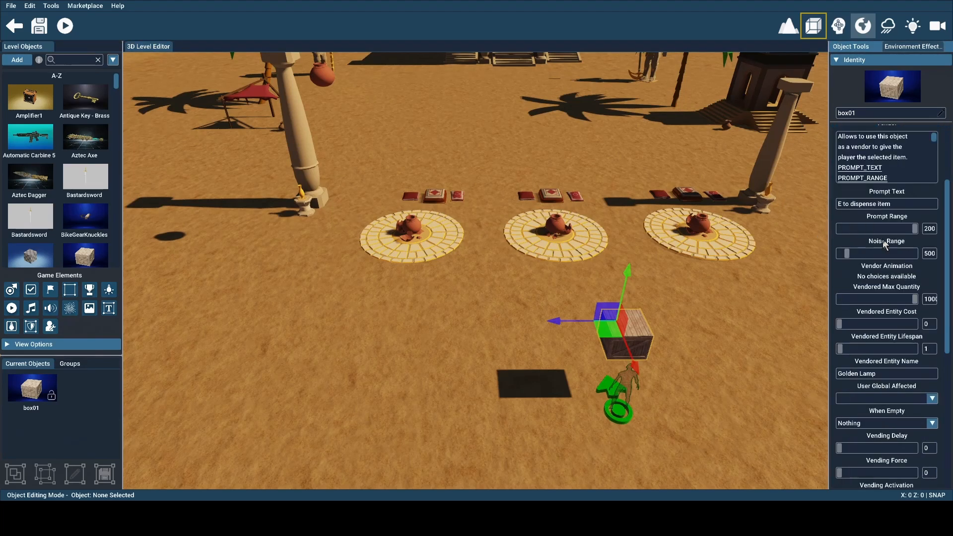
# Select the Golden Lamp inside the floating pot to check its object name and behavior
pyautogui.moveTo(767, 378); pyautogui.dragTo(794, 312, button='right')
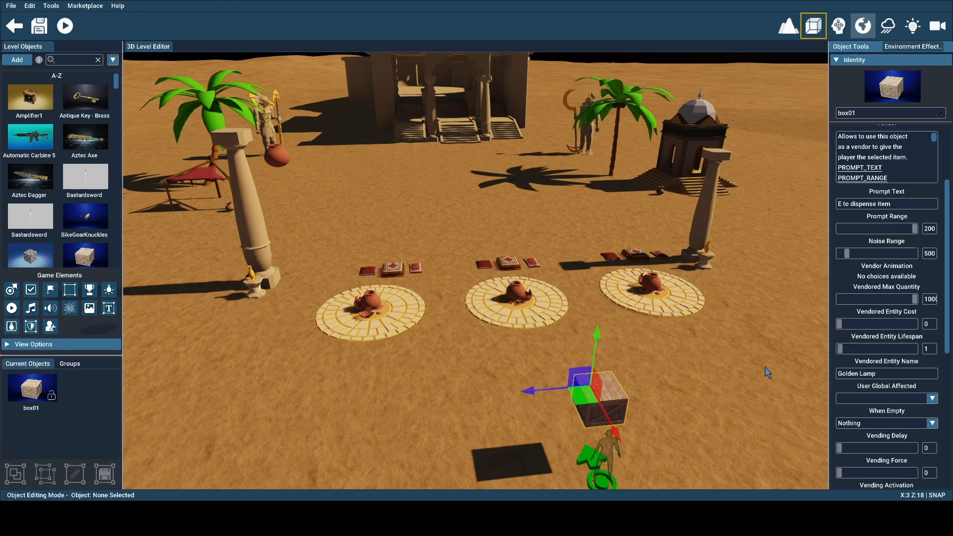
pyautogui.press('w')
pyautogui.moveTo(370, 264); pyautogui.dragTo(380, 245, button='right')
pyautogui.moveTo(405, 201)
pyautogui.mouseDown(button='right')
pyautogui.moveTo(417, 214)
pyautogui.moveTo(412, 174)
pyautogui.moveTo(419, 203)
pyautogui.mouseUp(button='right')
pyautogui.press('w')
pyautogui.press('s')
pyautogui.click(508, 272)
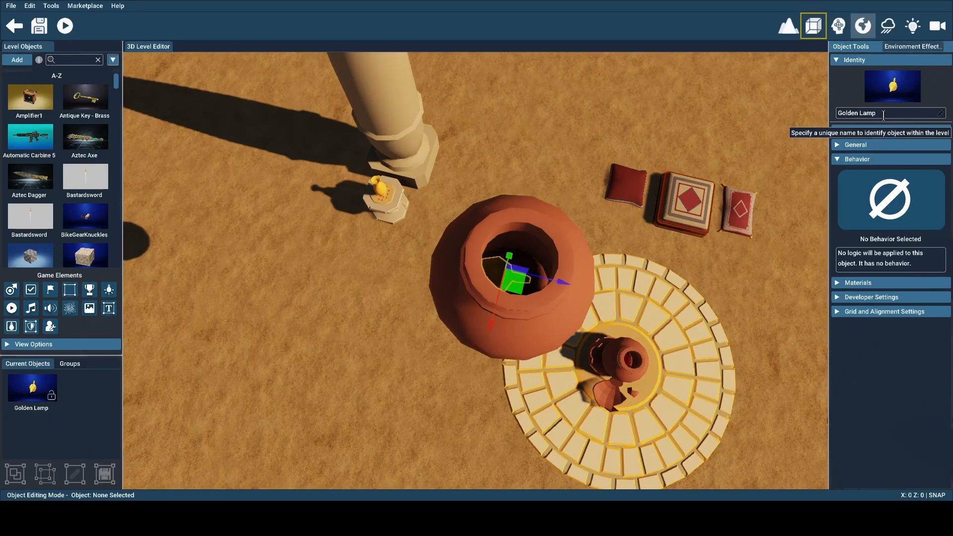
# Examine the Add Movement behavior of the Limestone Dias at the foot of the column
pyautogui.moveTo(398, 394)
pyautogui.mouseDown(button='right')
pyautogui.moveTo(357, 394)
pyautogui.moveTo(407, 381)
pyautogui.moveTo(392, 397)
pyautogui.moveTo(432, 417)
pyautogui.moveTo(368, 390)
pyautogui.moveTo(412, 394)
pyautogui.moveTo(395, 404)
pyautogui.mouseUp(button='right')
pyautogui.press('a')
pyautogui.press('a')
pyautogui.press('w')
pyautogui.press('w')
pyautogui.press('s')
pyautogui.press('a')
pyautogui.press('a')
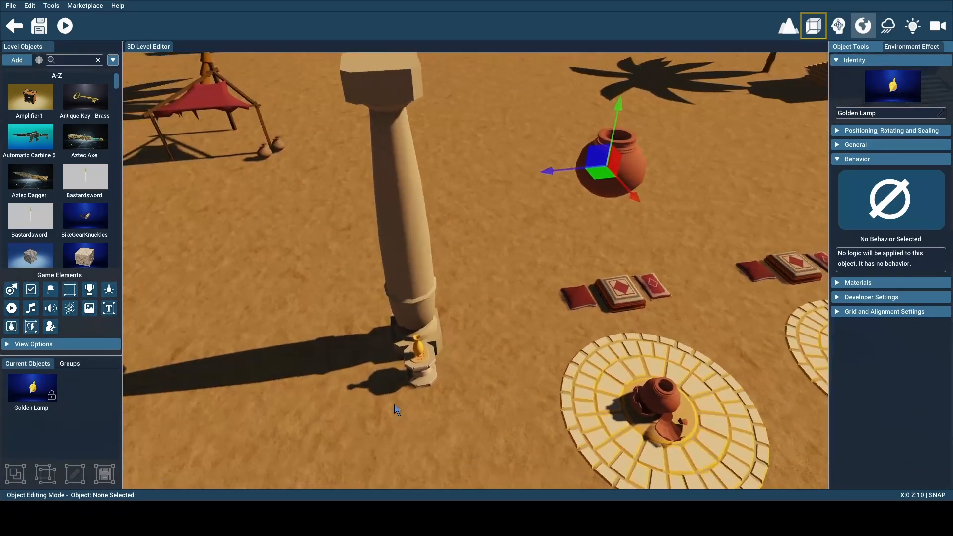
pyautogui.click(422, 382)
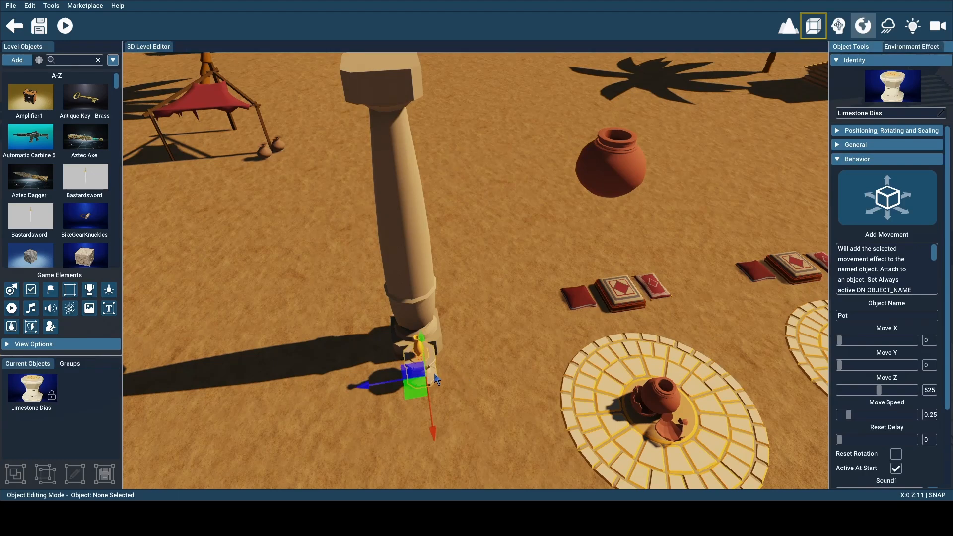
pyautogui.moveTo(466, 372); pyautogui.dragTo(489, 357, button='right')
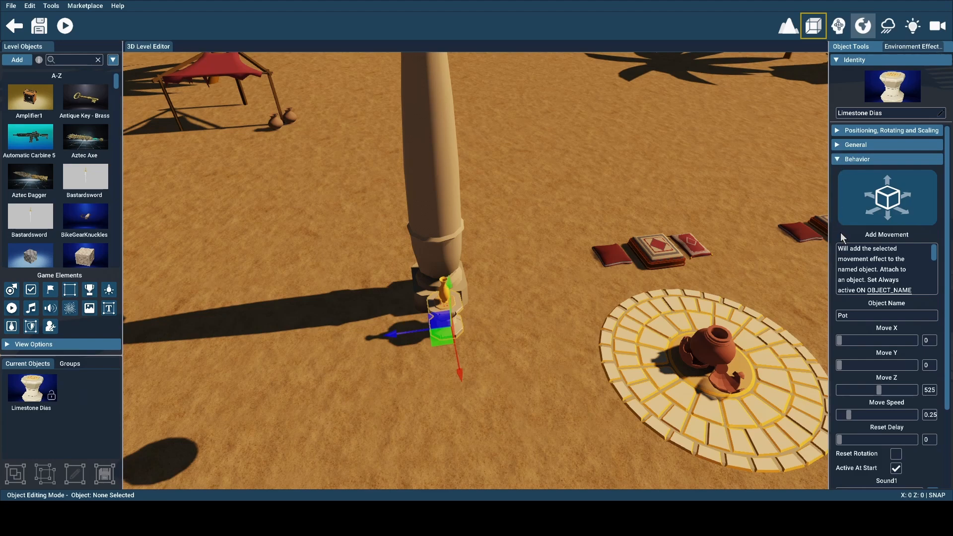
# Examine the Add Movement behavior of the Gold Urn standing on the Limestone Dias
pyautogui.moveTo(597, 268); pyautogui.dragTo(705, 173, button='right')
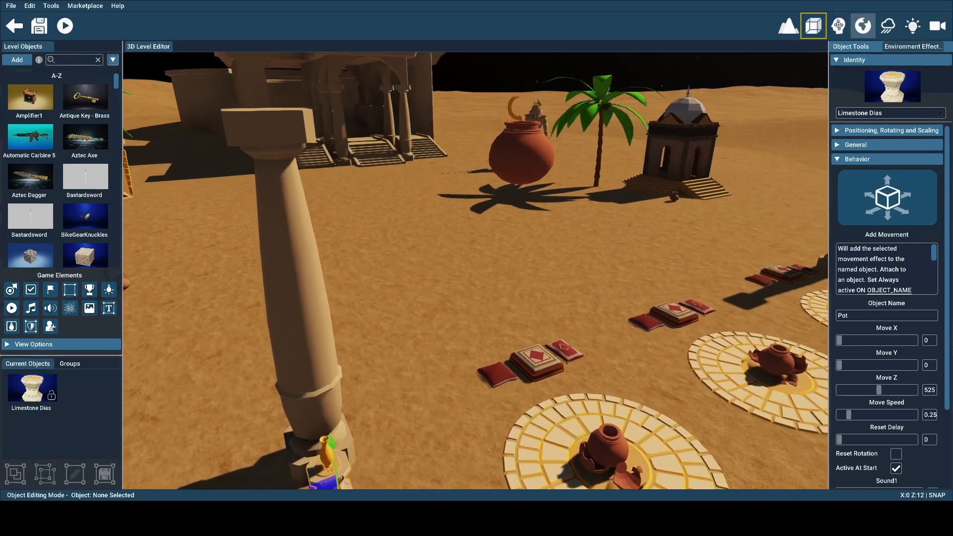
pyautogui.moveTo(531, 270); pyautogui.dragTo(557, 281, button='right')
pyautogui.scroll(-3, 557, 281)
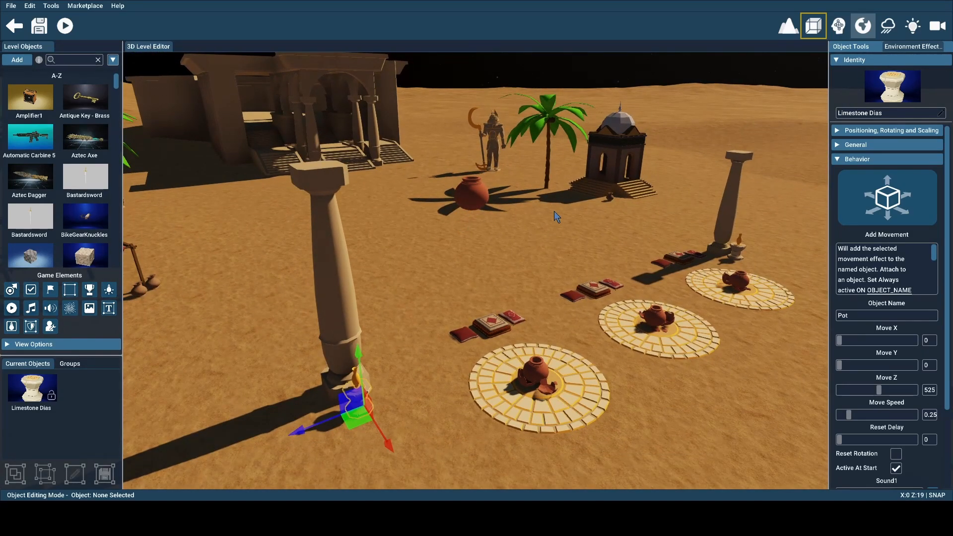
pyautogui.click(359, 387)
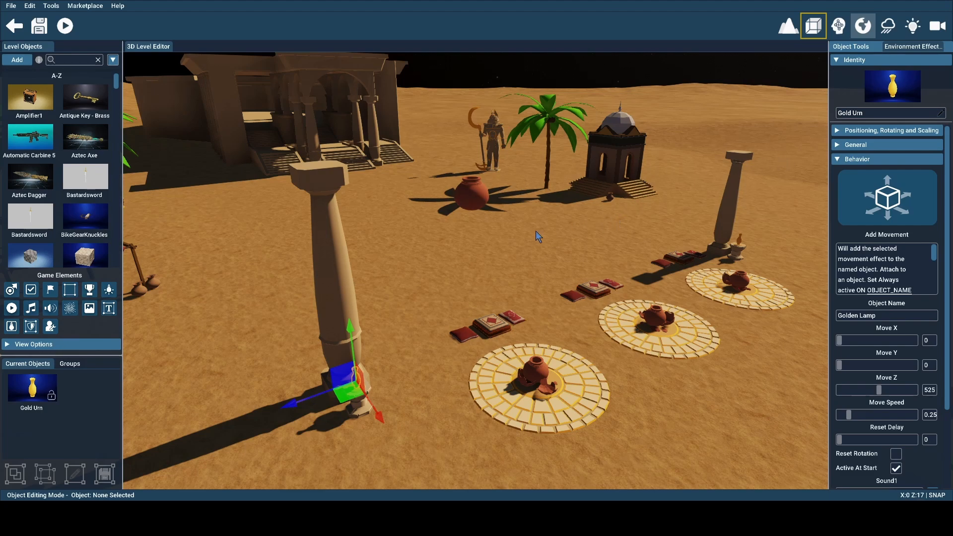
# Select the wooden box in front of the player start marker to review its Vendor behavior
pyautogui.press('d')
pyautogui.moveTo(535, 230); pyautogui.dragTo(552, 227, button='right')
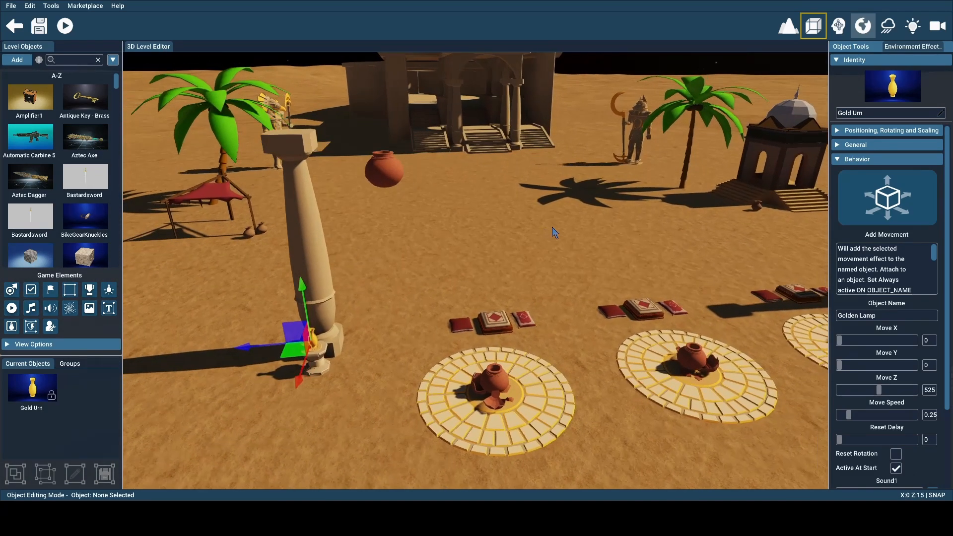
pyautogui.press('d')
pyautogui.moveTo(711, 213); pyautogui.dragTo(473, 256, button='right')
pyautogui.press('s')
pyautogui.press('w')
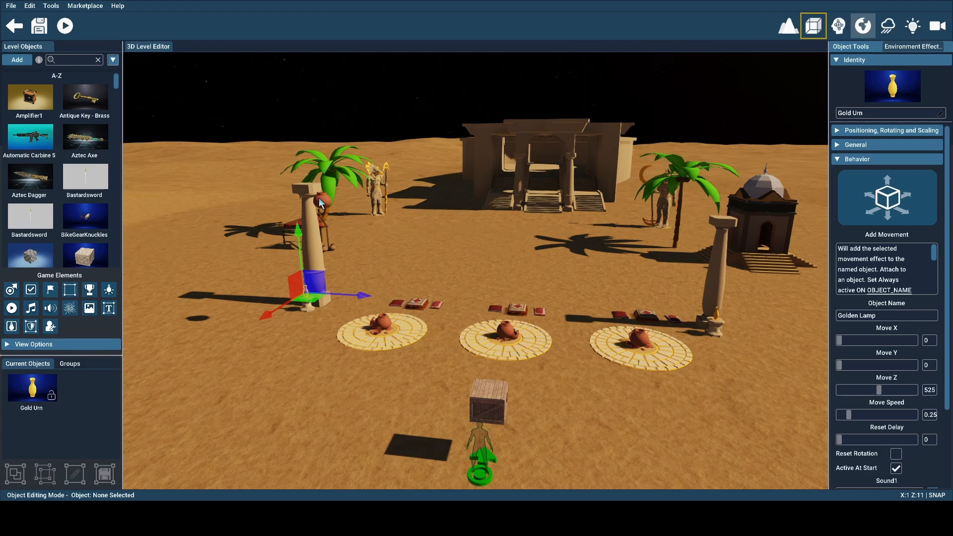
pyautogui.scroll(3, 319, 197)
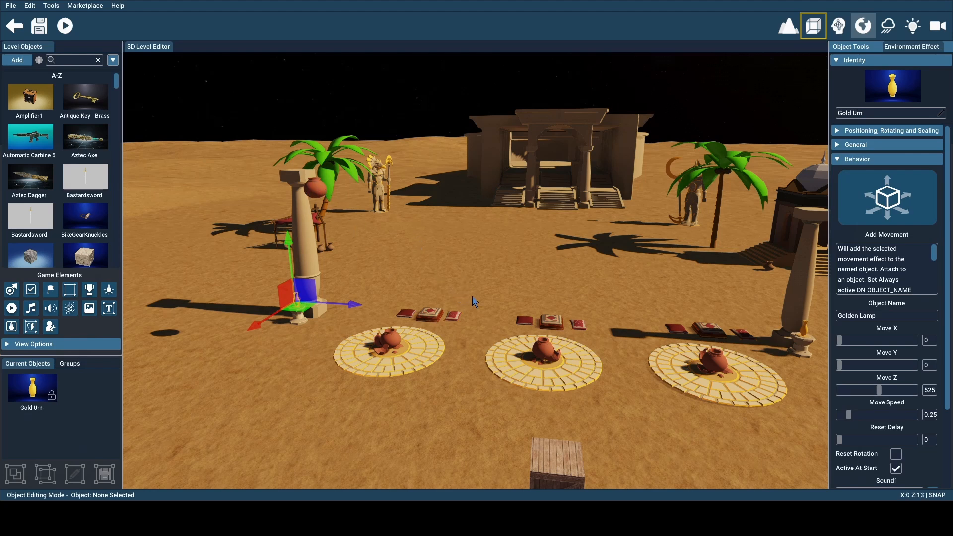
pyautogui.moveTo(392, 329); pyautogui.dragTo(487, 469, button='right')
pyautogui.click(525, 428)
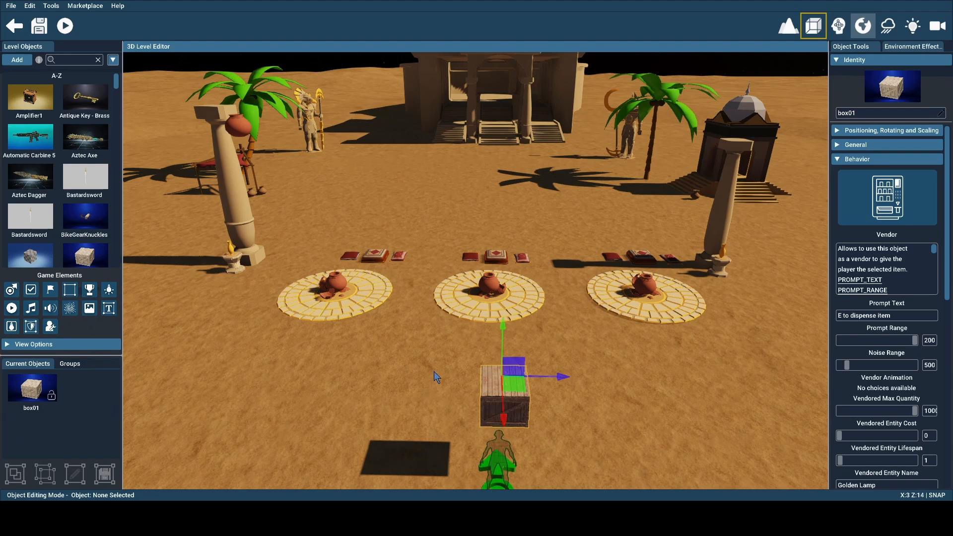
# Examine the Object Collider behavior of Pot1 on the stone circle nearest the floating pot
pyautogui.press('w')
pyautogui.moveTo(434, 371); pyautogui.dragTo(413, 367, button='right')
pyautogui.click(398, 360)
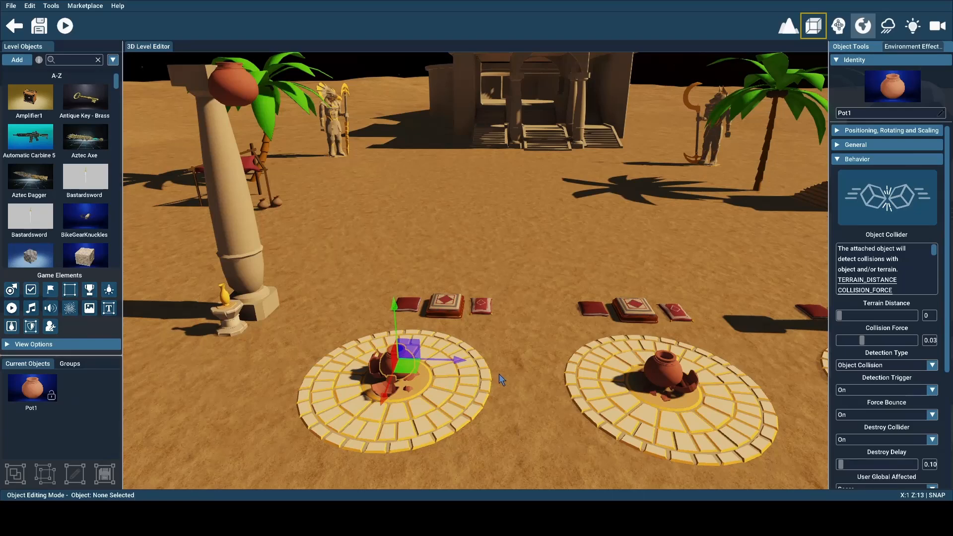
pyautogui.moveTo(499, 374); pyautogui.dragTo(486, 332, button='right')
pyautogui.press('w')
pyautogui.press('s')
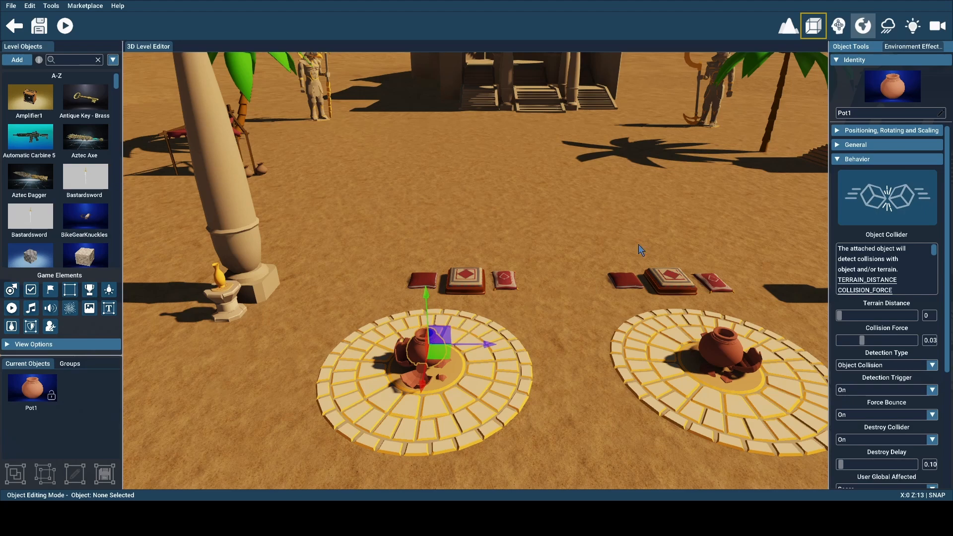
# Show the visual logic connections linking Pot1 to its cushions and stool, inspect them, and hide them again
pyautogui.click(838, 26)
pyautogui.press('w')
pyautogui.moveTo(604, 312); pyautogui.dragTo(589, 297, button='right')
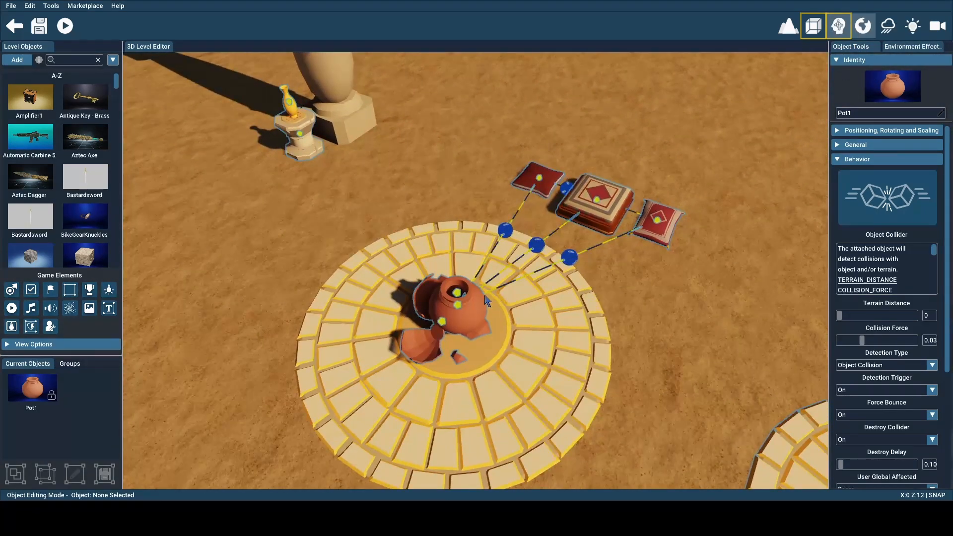
pyautogui.moveTo(467, 304); pyautogui.dragTo(460, 313)
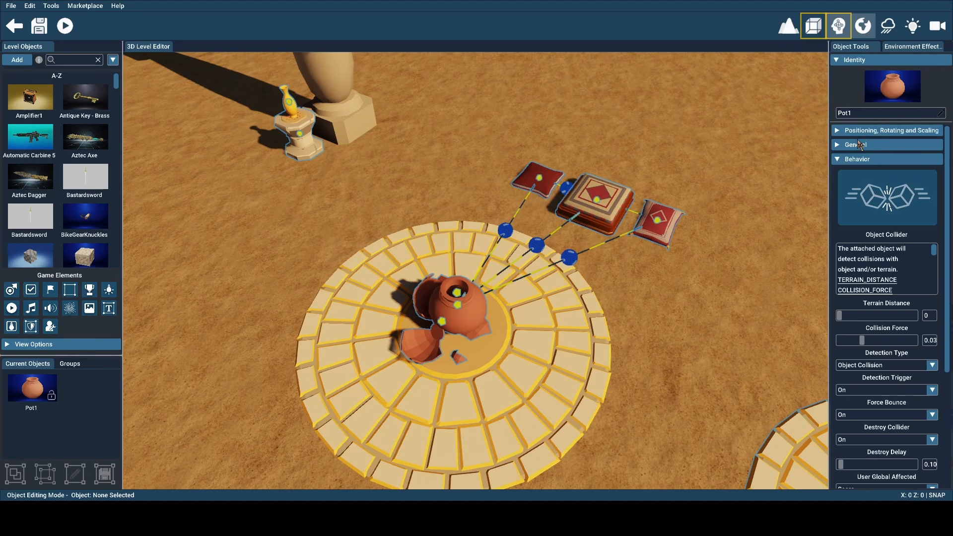
pyautogui.click(835, 34)
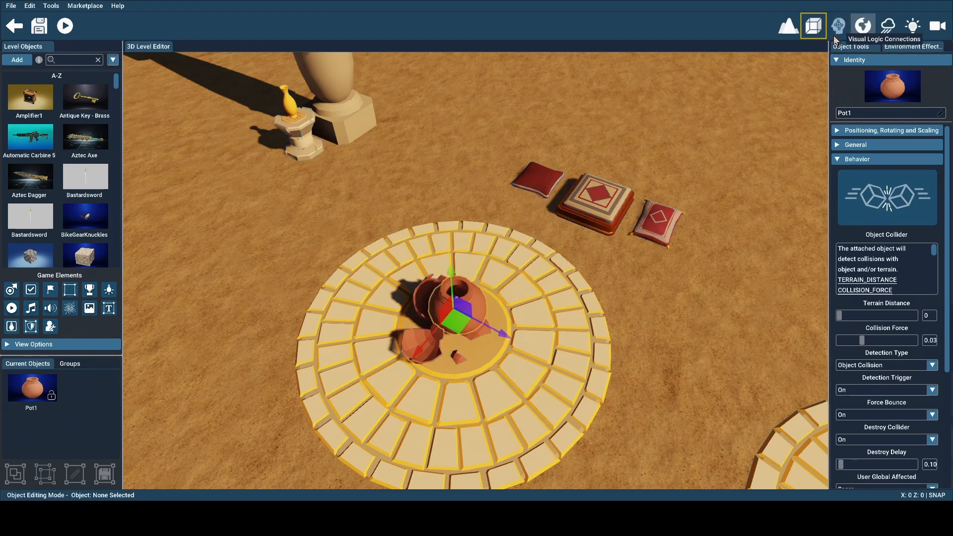
# Examine the Timed Event behavior of Cushion A1, including its event delay and auto reset
pyautogui.click(532, 185)
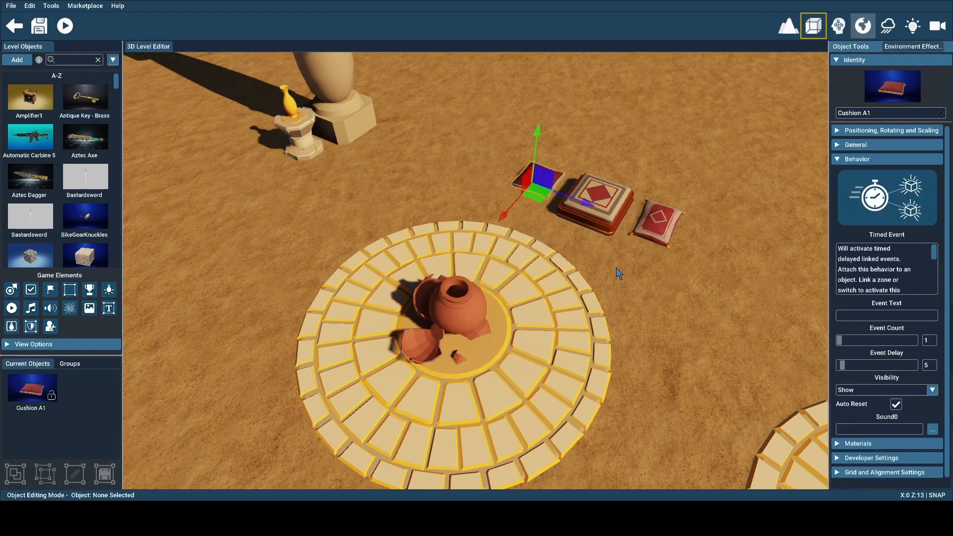
pyautogui.moveTo(616, 268); pyautogui.dragTo(543, 287, button='right')
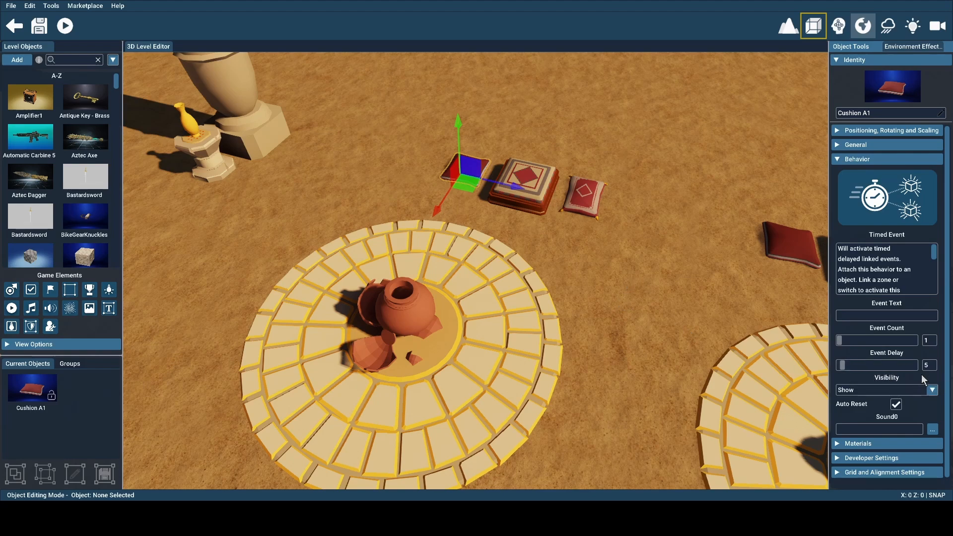
pyautogui.moveTo(608, 307); pyautogui.dragTo(675, 307, button='right')
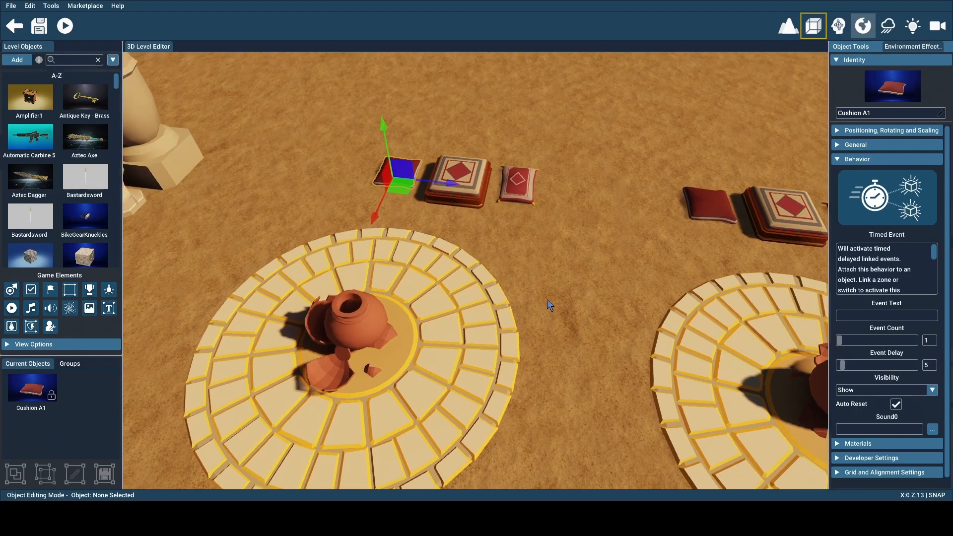
# Check the logic links between Cushion A1 and the stool beside it, and examine the stool's Swap behavior
pyautogui.click(838, 26)
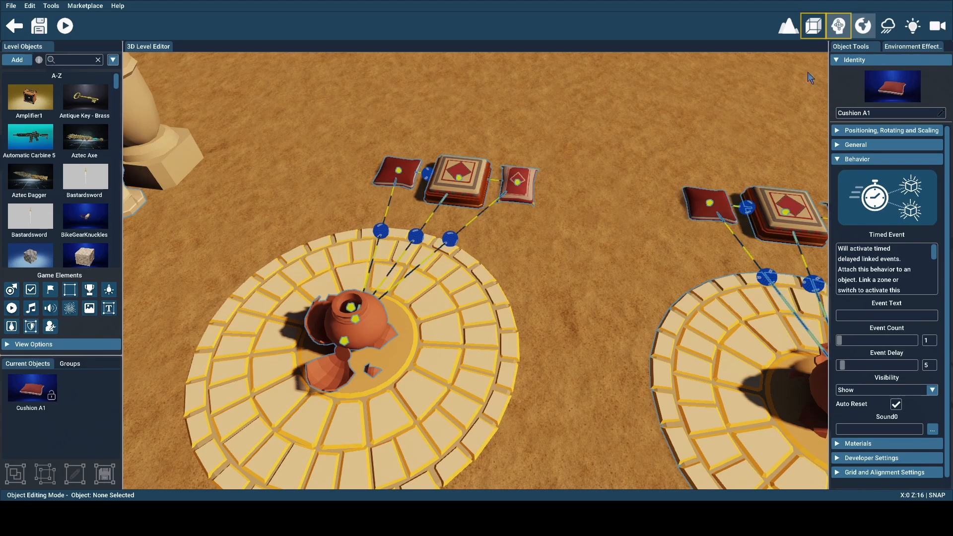
pyautogui.click(839, 27)
pyautogui.click(460, 181)
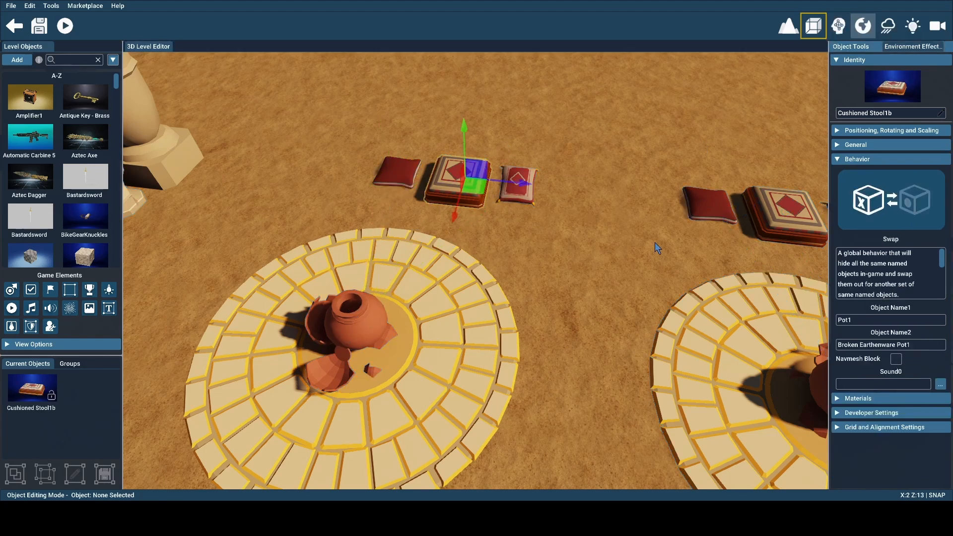
# Move Broken Earthenware Pot1 out from under the intact pot and put it back in place
pyautogui.moveTo(573, 264); pyautogui.dragTo(446, 282, button='right')
pyautogui.click(442, 266)
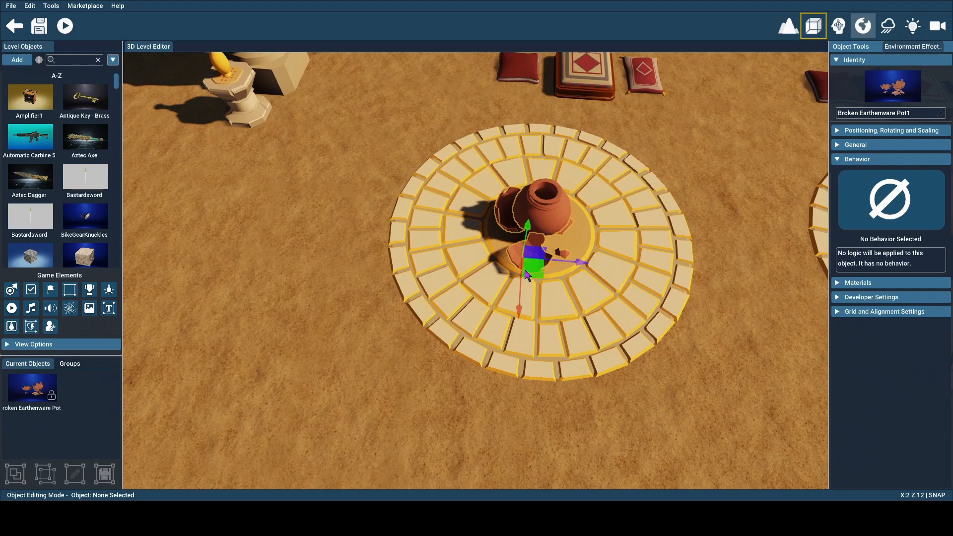
pyautogui.moveTo(528, 272); pyautogui.dragTo(453, 270)
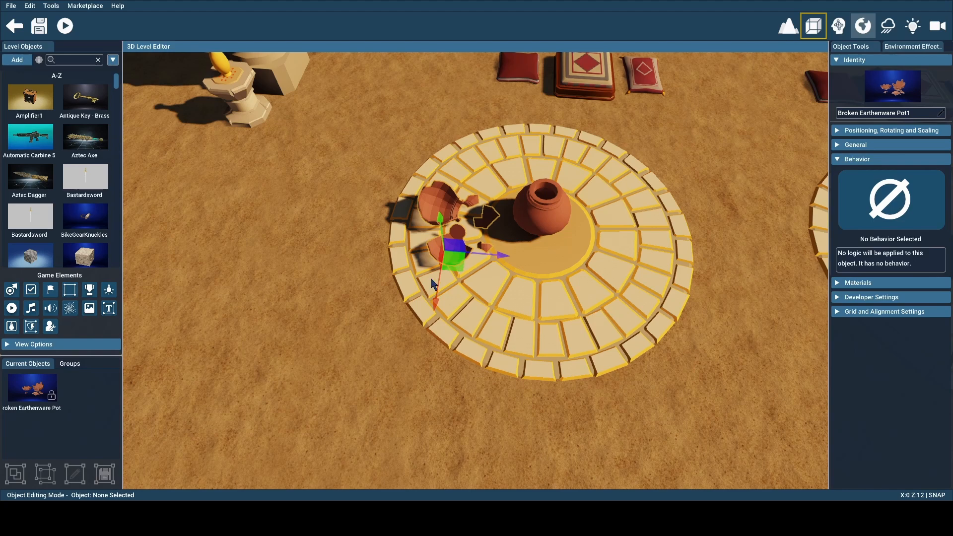
pyautogui.moveTo(454, 257); pyautogui.dragTo(539, 271)
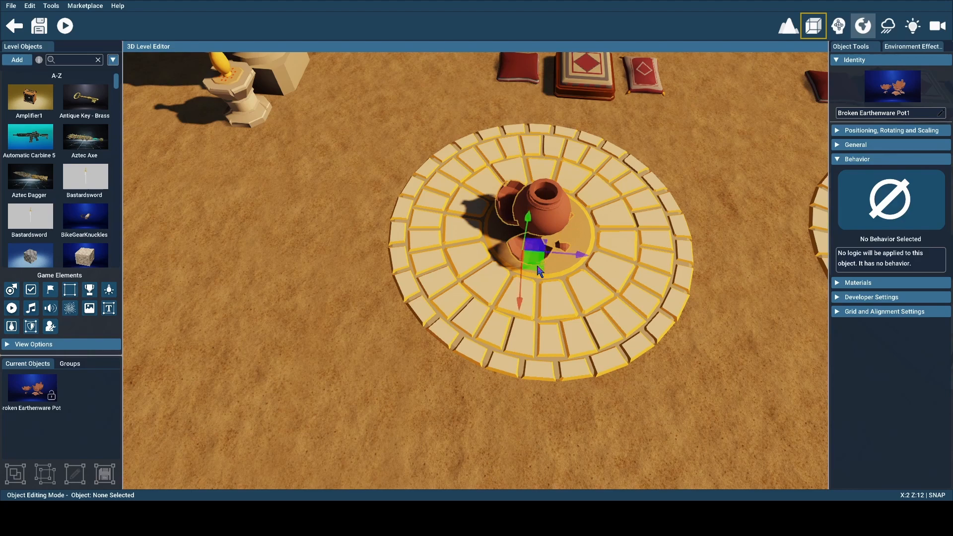
# Compare Pot1's object name and Object Collider settings with the object names in Cushioned Stool1b's Swap behavior
pyautogui.moveTo(538, 267); pyautogui.dragTo(518, 203, button='right')
pyautogui.moveTo(547, 293); pyautogui.dragTo(516, 182, button='right')
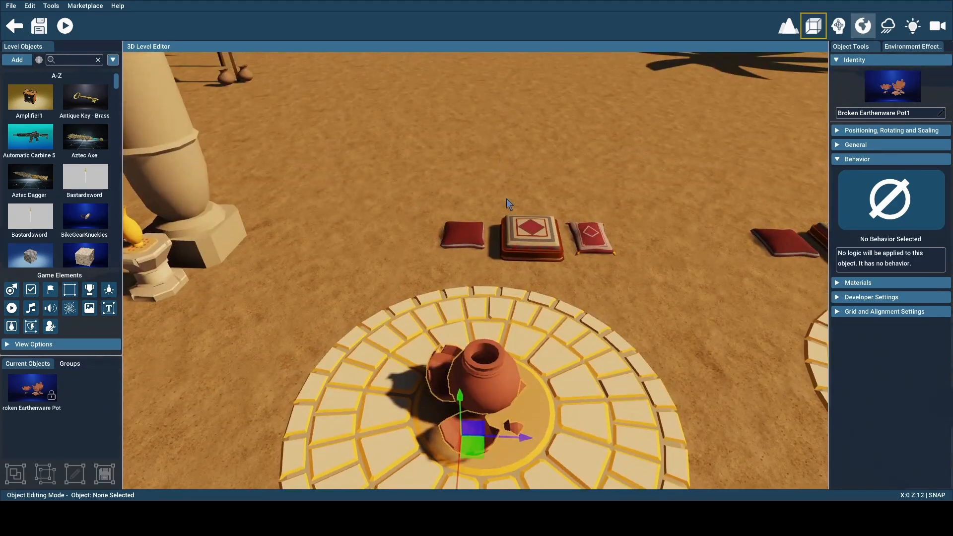
pyautogui.click(504, 372)
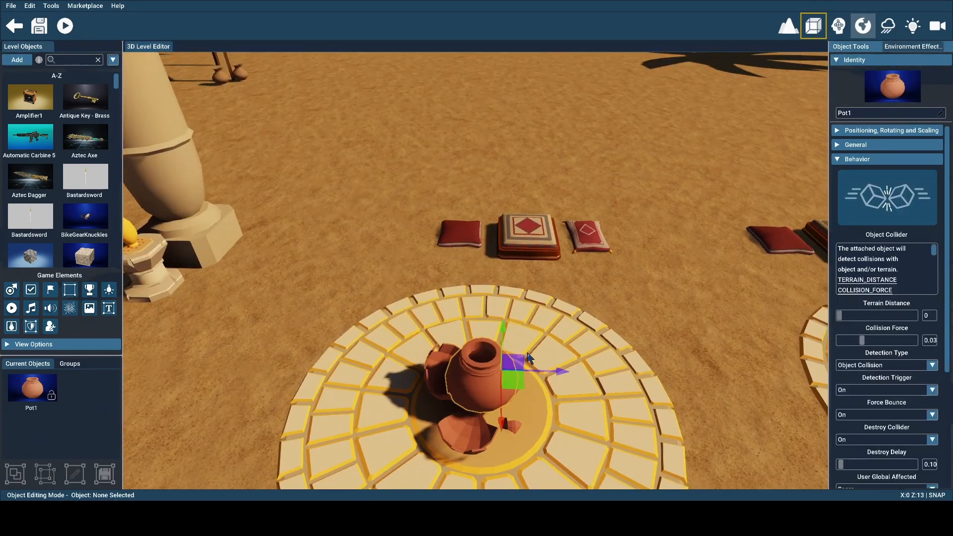
pyautogui.click(546, 241)
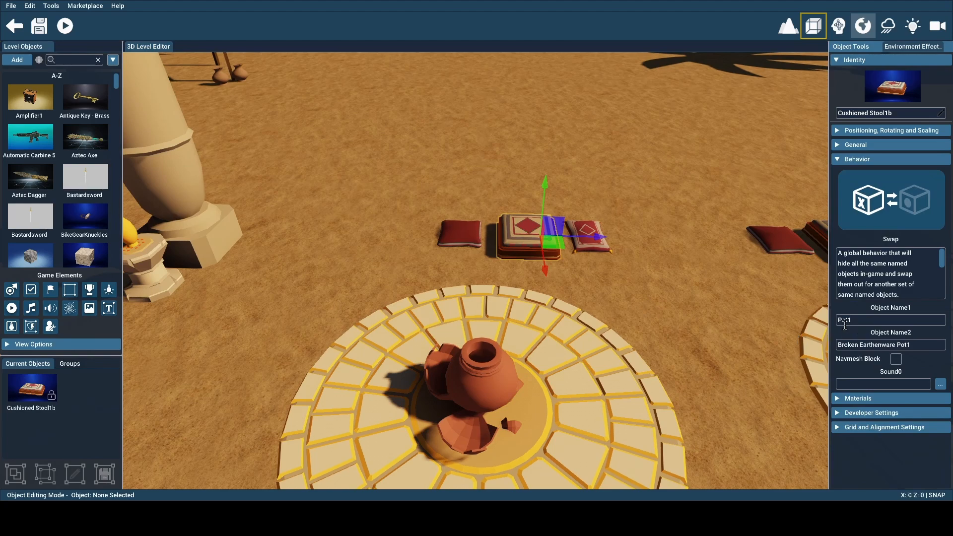
pyautogui.click(489, 365)
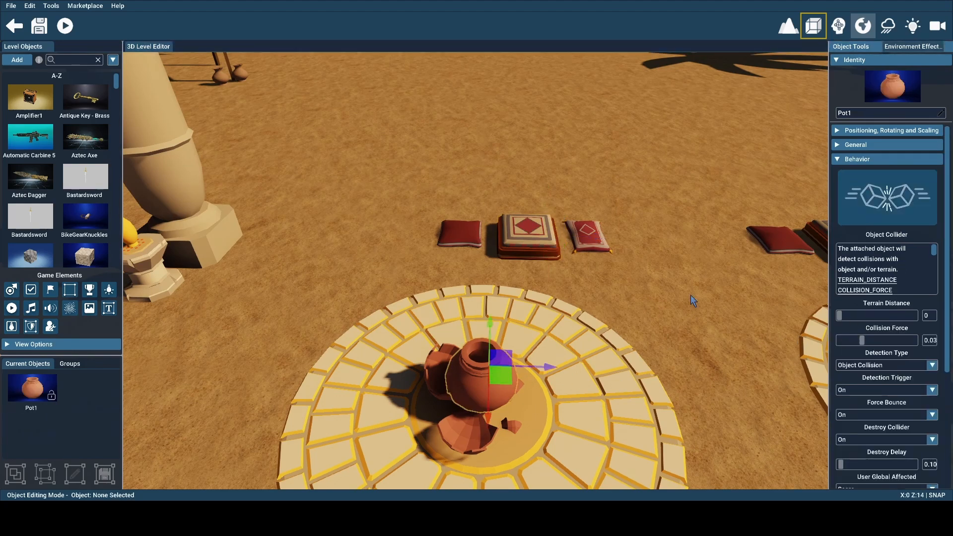
pyautogui.click(541, 251)
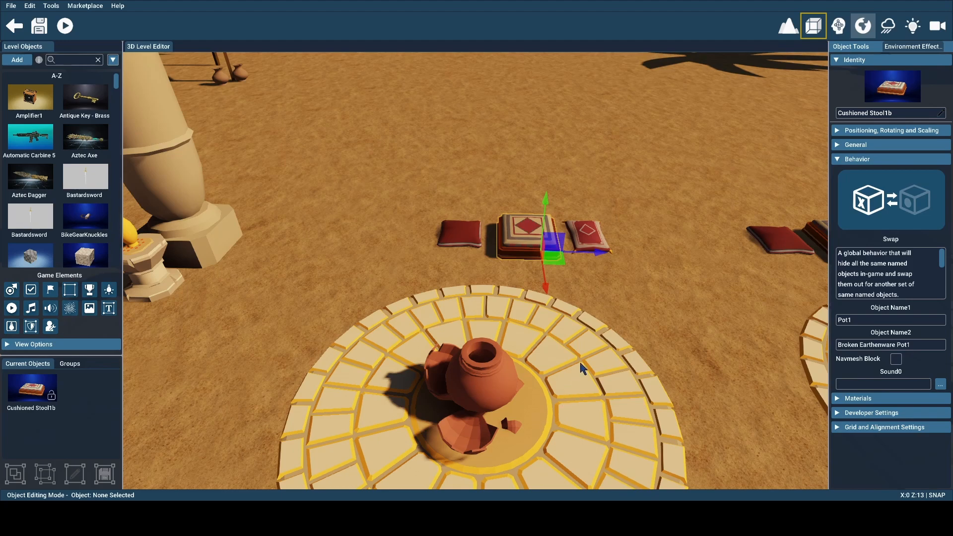
# Review Cushion A2's Timed Event and the Swap behaviors of Cushioned Stool2b and Cushioned Stool2c at the other two stone circles
pyautogui.moveTo(580, 363); pyautogui.dragTo(540, 305, button='right')
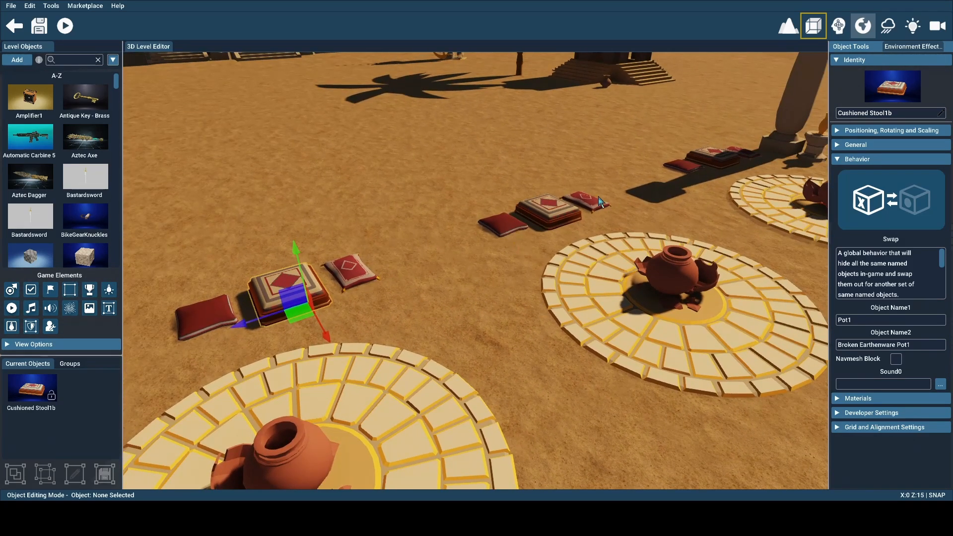
pyautogui.click(549, 235)
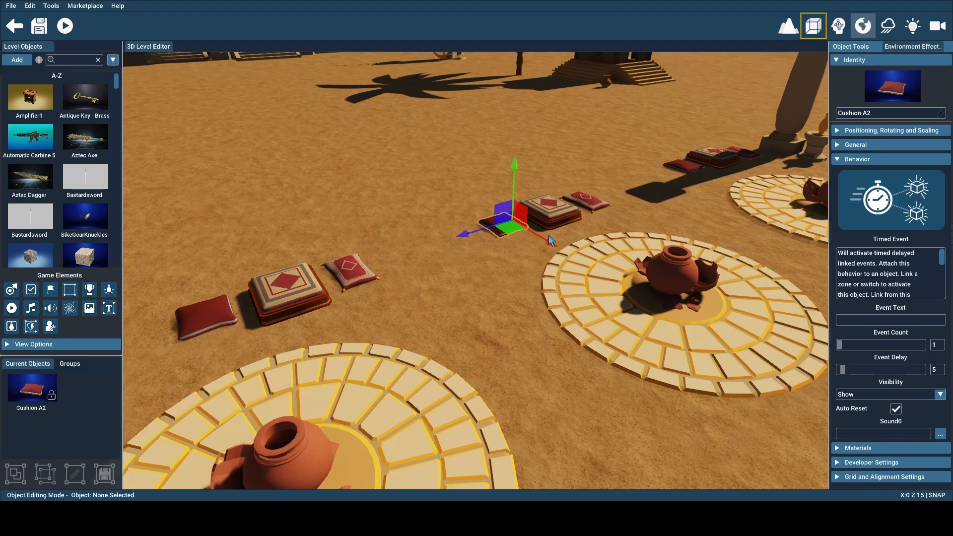
pyautogui.click(565, 212)
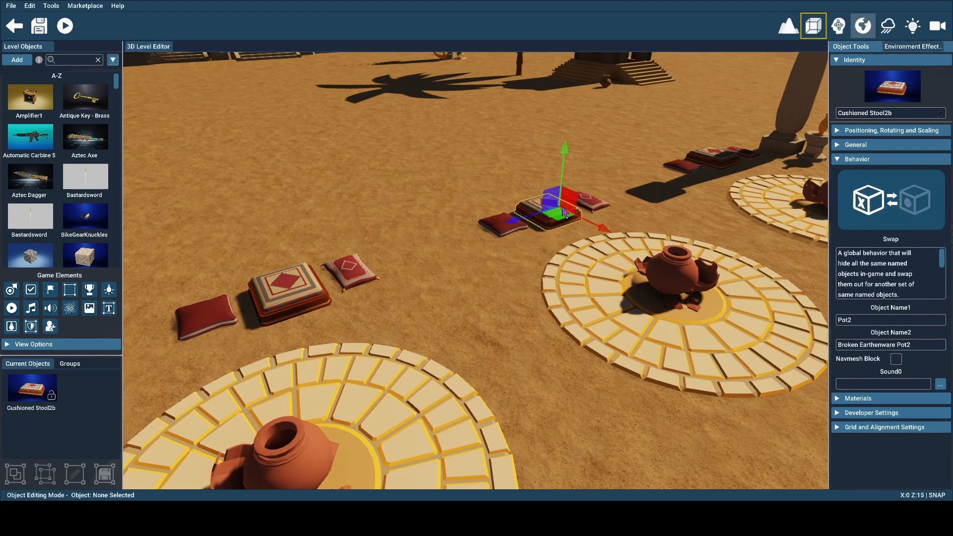
pyautogui.click(695, 169)
pyautogui.moveTo(602, 270); pyautogui.dragTo(646, 288, button='right')
pyautogui.press('s')
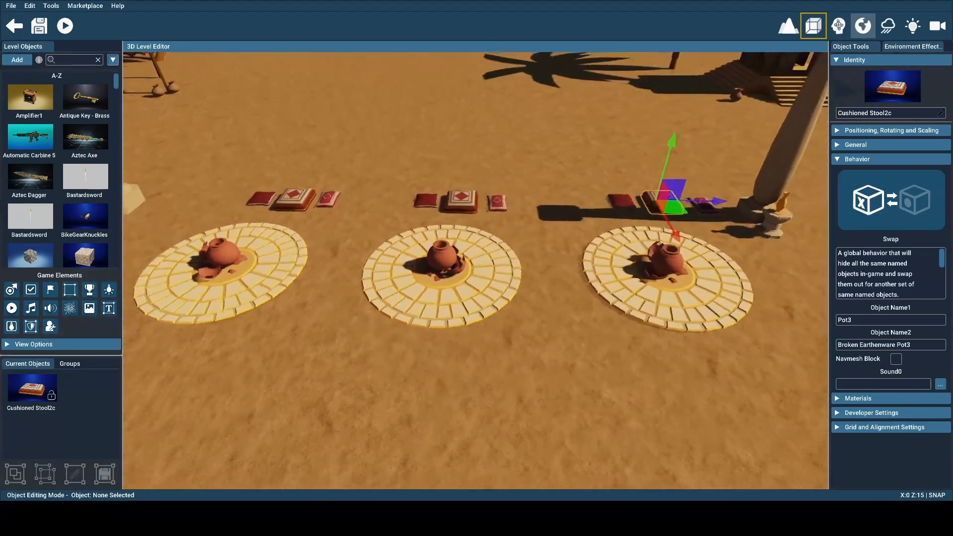
pyautogui.moveTo(586, 287)
pyautogui.mouseDown(button='right')
pyautogui.moveTo(541, 288)
pyautogui.moveTo(531, 301)
pyautogui.moveTo(580, 285)
pyautogui.mouseUp(button='right')
pyautogui.moveTo(776, 165); pyautogui.dragTo(543, 201, button='right')
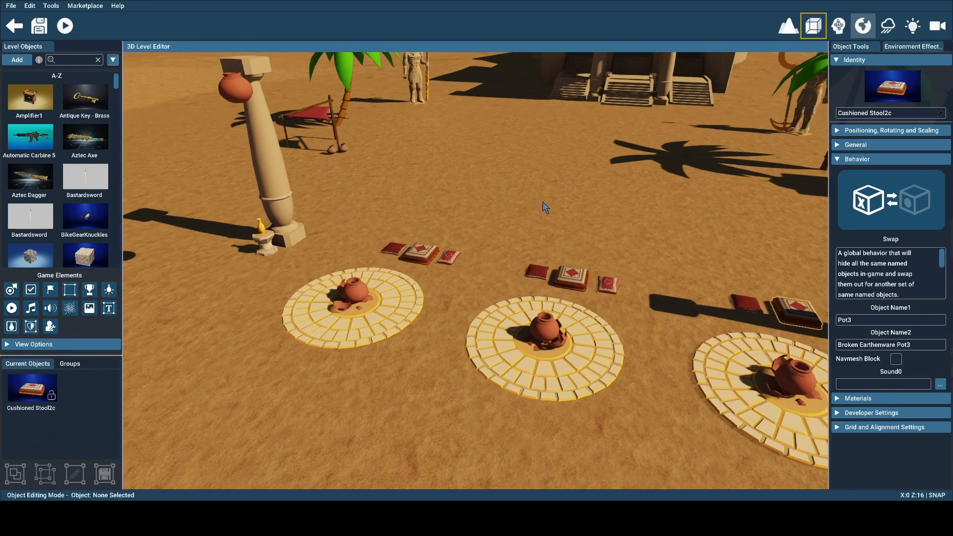
pyautogui.moveTo(341, 145); pyautogui.dragTo(326, 140, button='right')
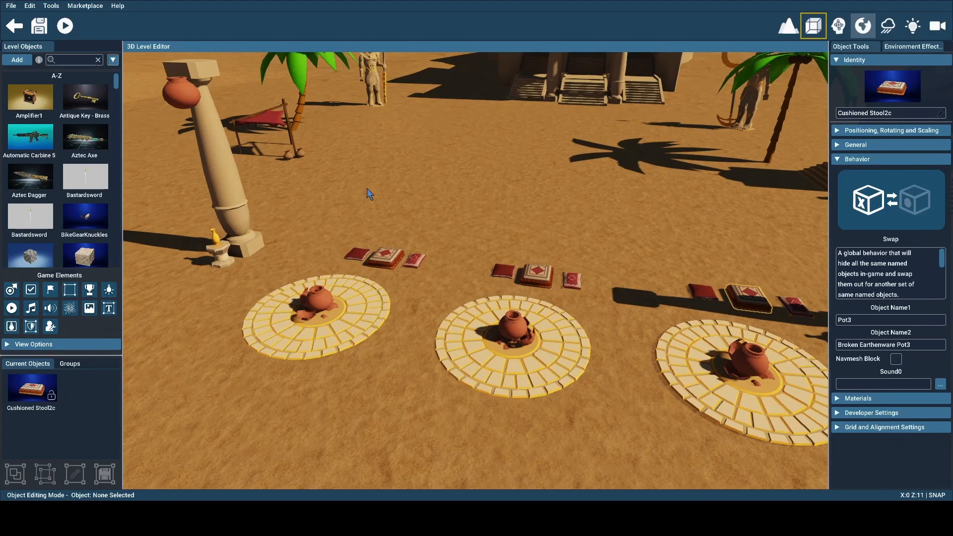
pyautogui.moveTo(368, 188); pyautogui.dragTo(422, 201, button='right')
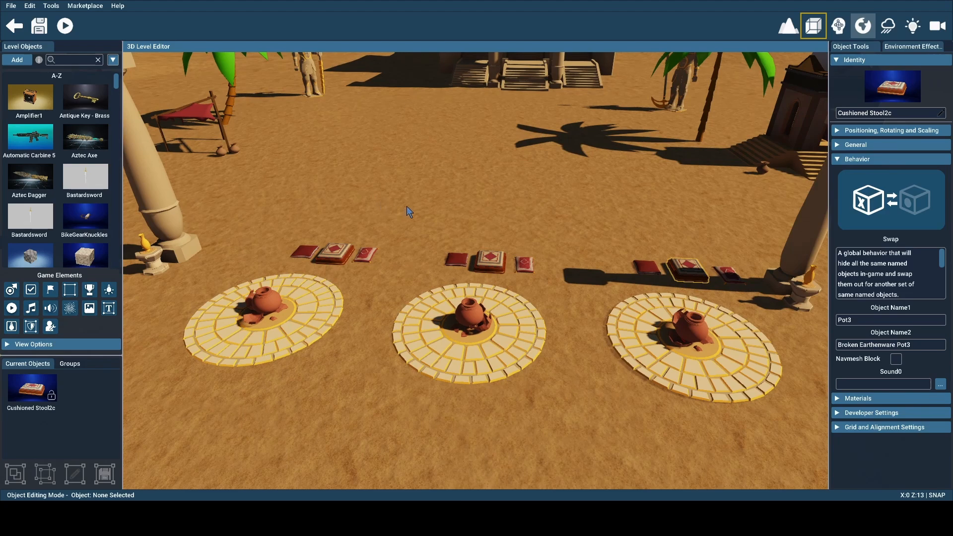
pyautogui.moveTo(406, 206)
pyautogui.mouseDown(button='right')
pyautogui.moveTo(392, 228)
pyautogui.moveTo(343, 233)
pyautogui.moveTo(347, 221)
pyautogui.moveTo(407, 223)
pyautogui.moveTo(436, 208)
pyautogui.moveTo(406, 209)
pyautogui.mouseUp(button='right')
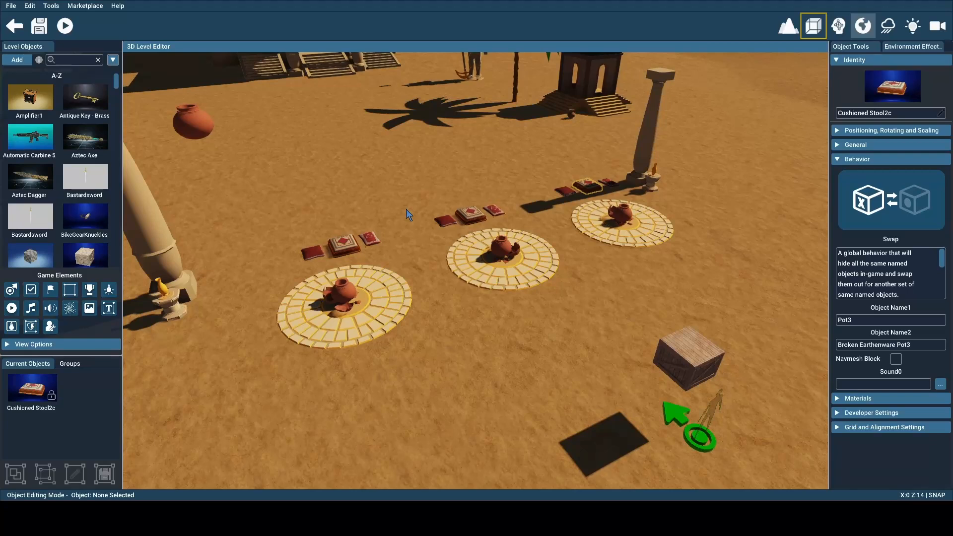